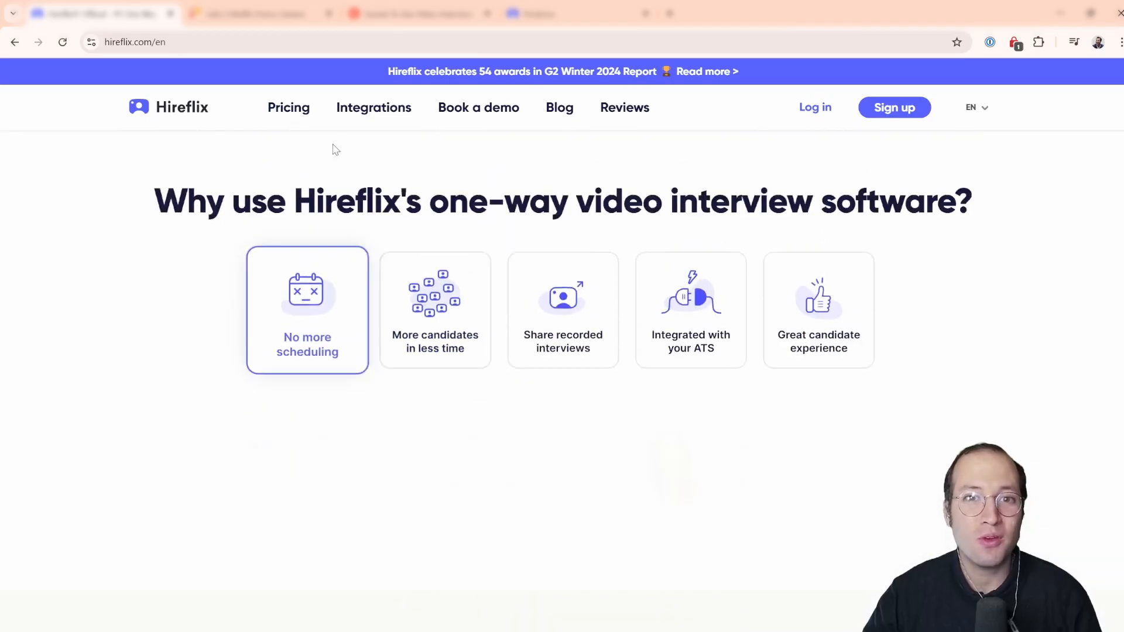
pyautogui.scroll(10, 334, 148)
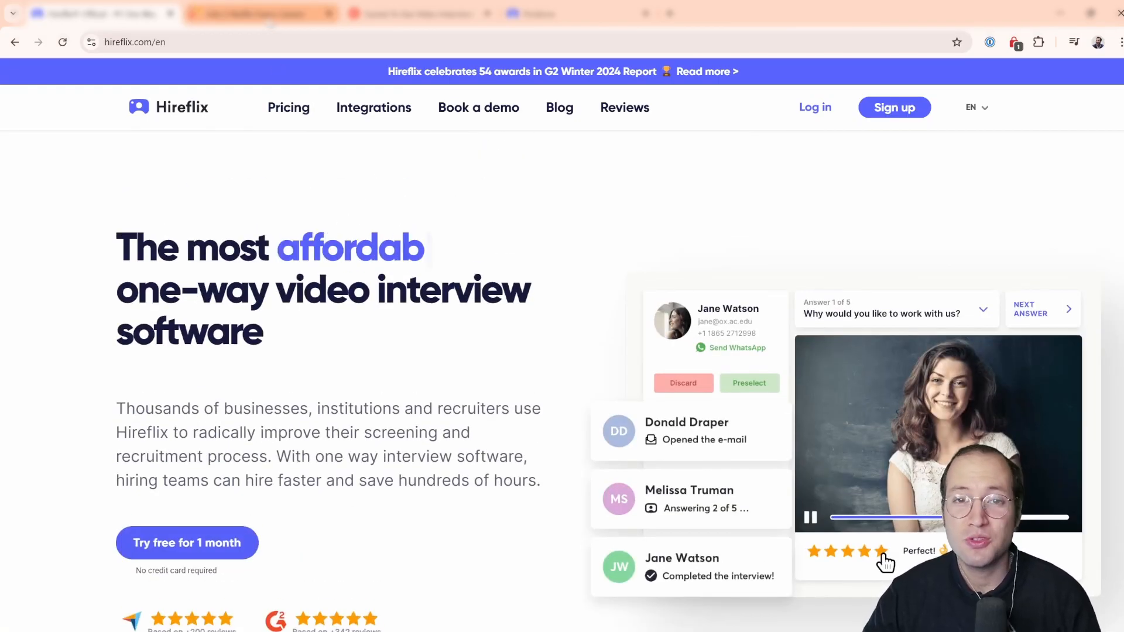
pyautogui.click(269, 17)
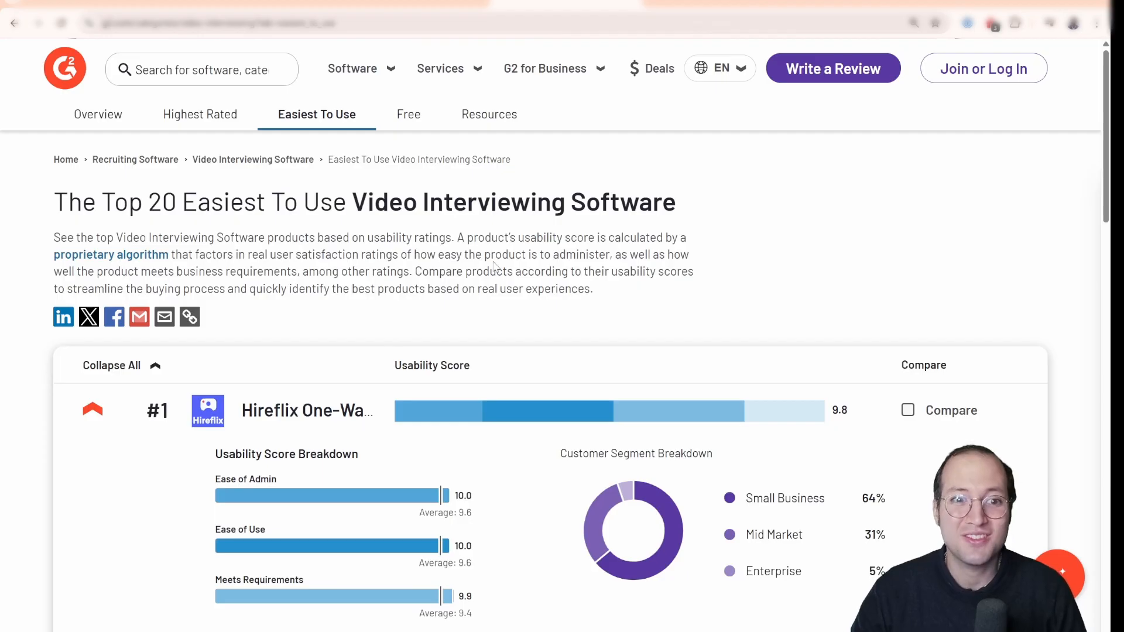
pyautogui.scroll(-3, 497, 263)
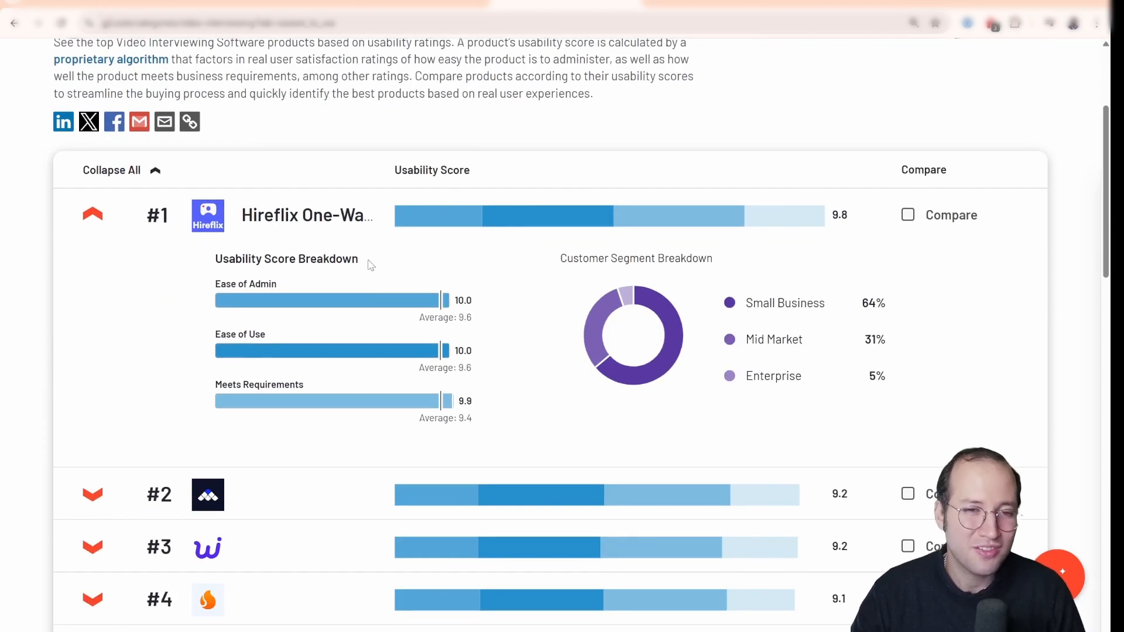
pyautogui.scroll(3, 426, 285)
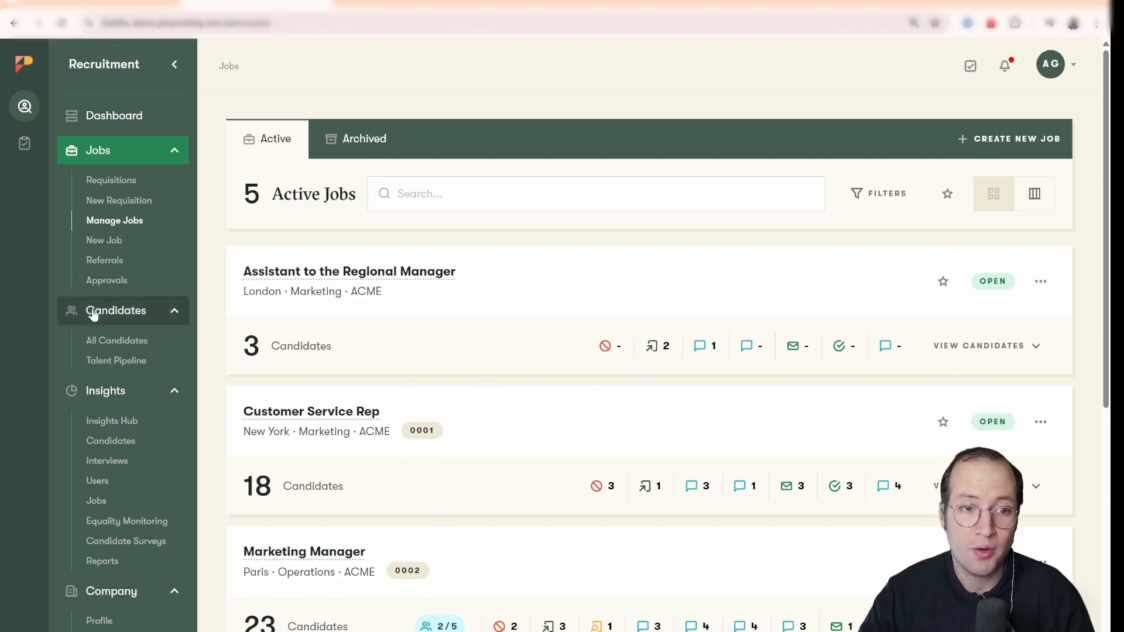
# Step: Open the settings of the installed Hireflix integration in Pinpoint, where its API key is configured
pyautogui.scroll(-8, 105, 328)
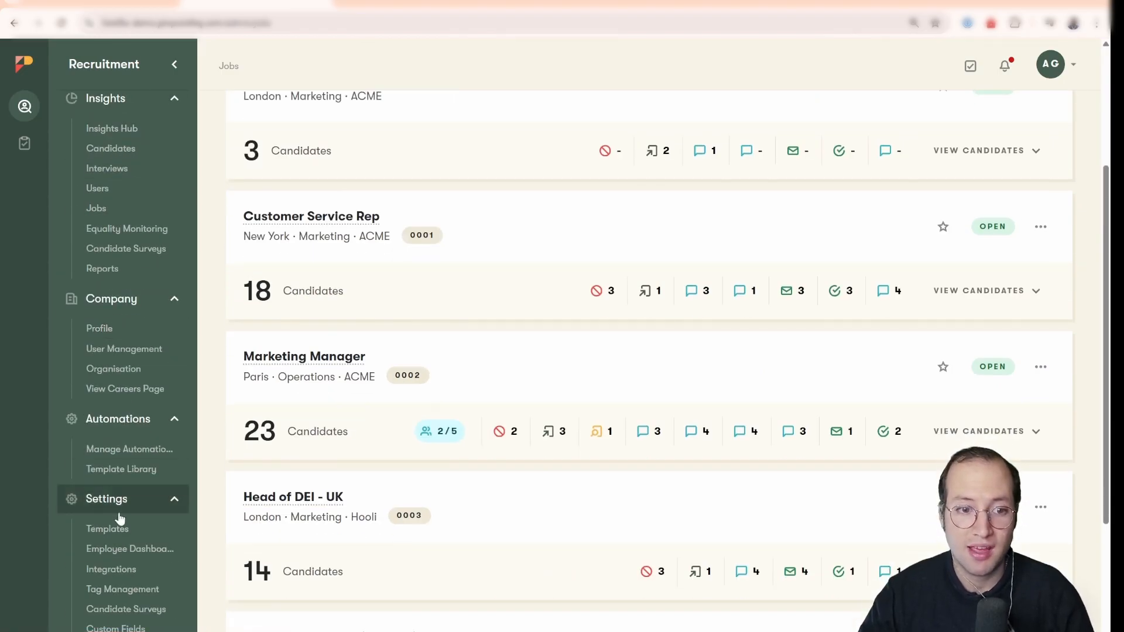
pyautogui.click(124, 570)
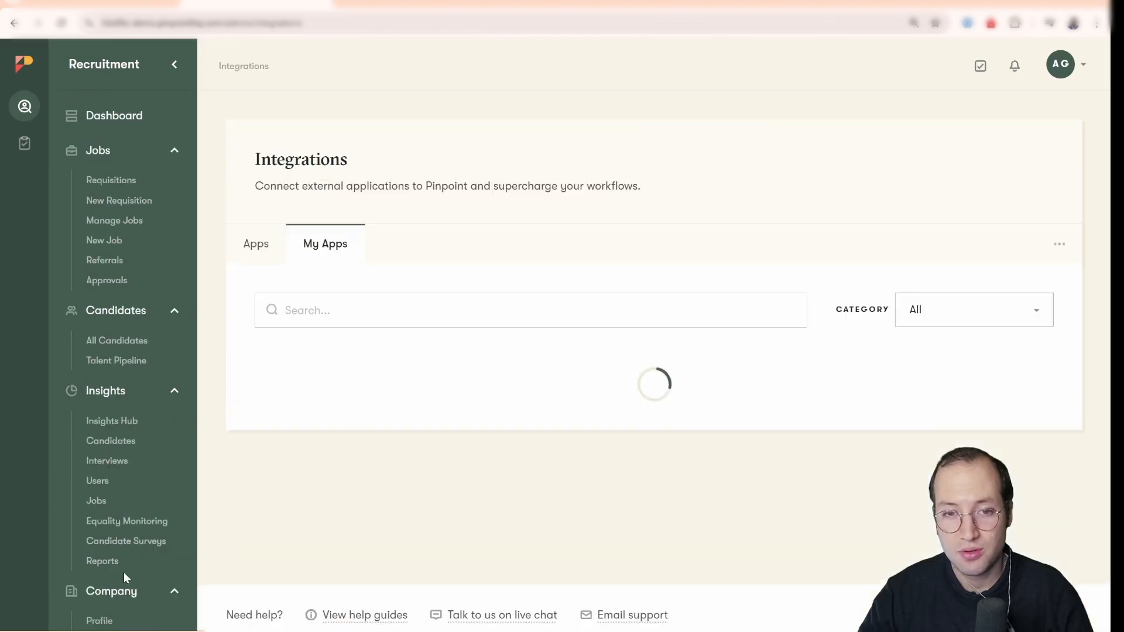
pyautogui.click(265, 245)
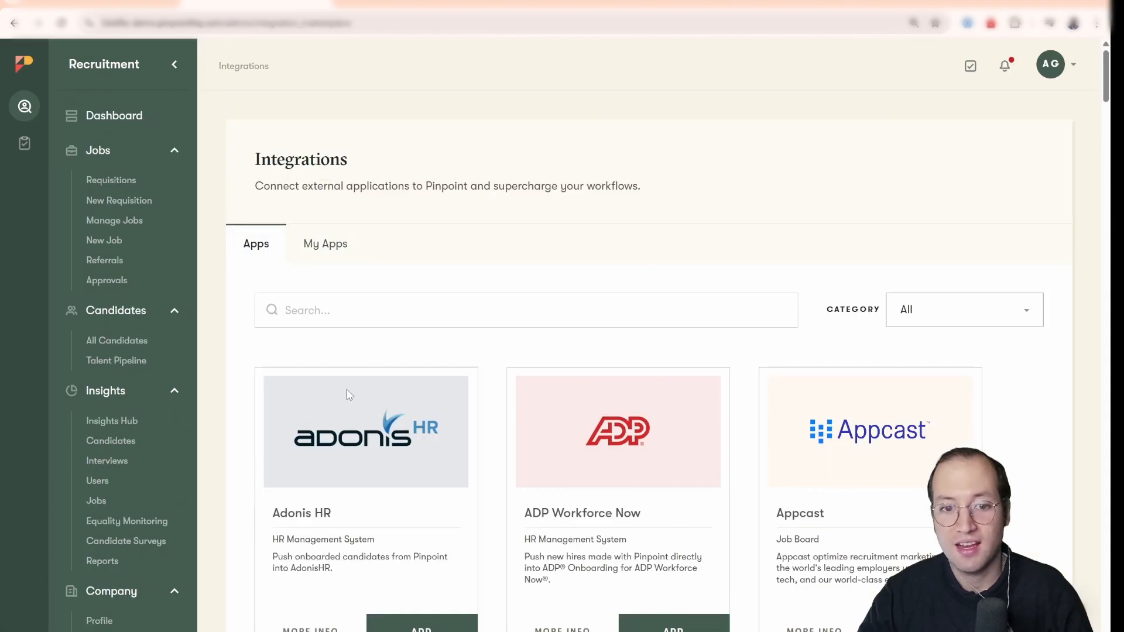
pyautogui.click(327, 251)
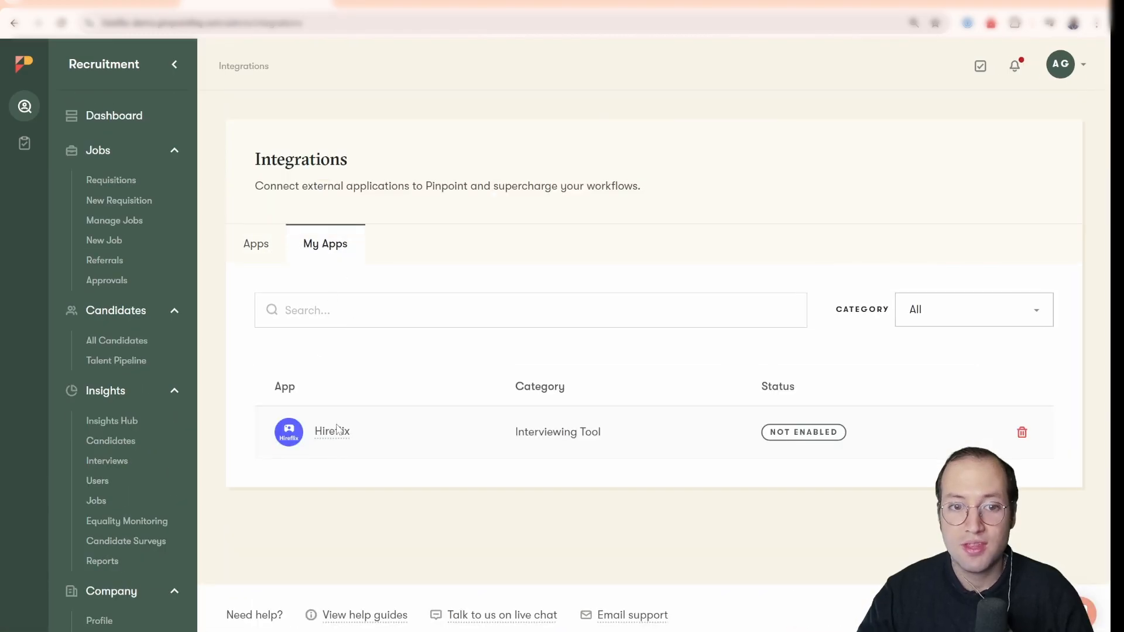
pyautogui.click(342, 434)
pyautogui.scroll(-2, 437, 351)
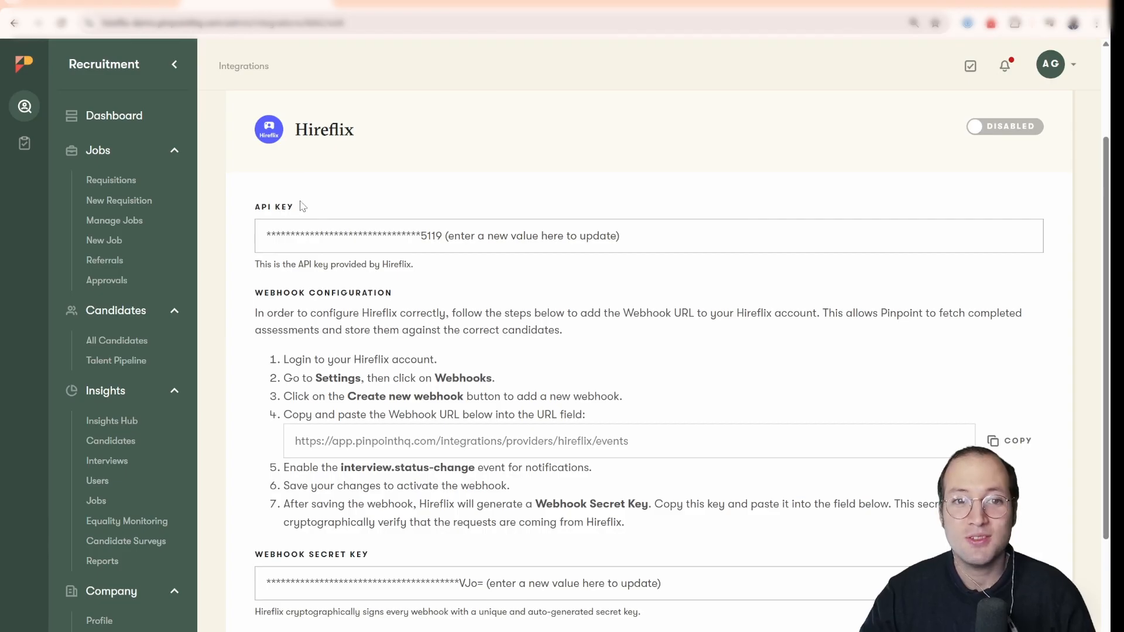
pyautogui.moveTo(245, 206); pyautogui.dragTo(321, 205)
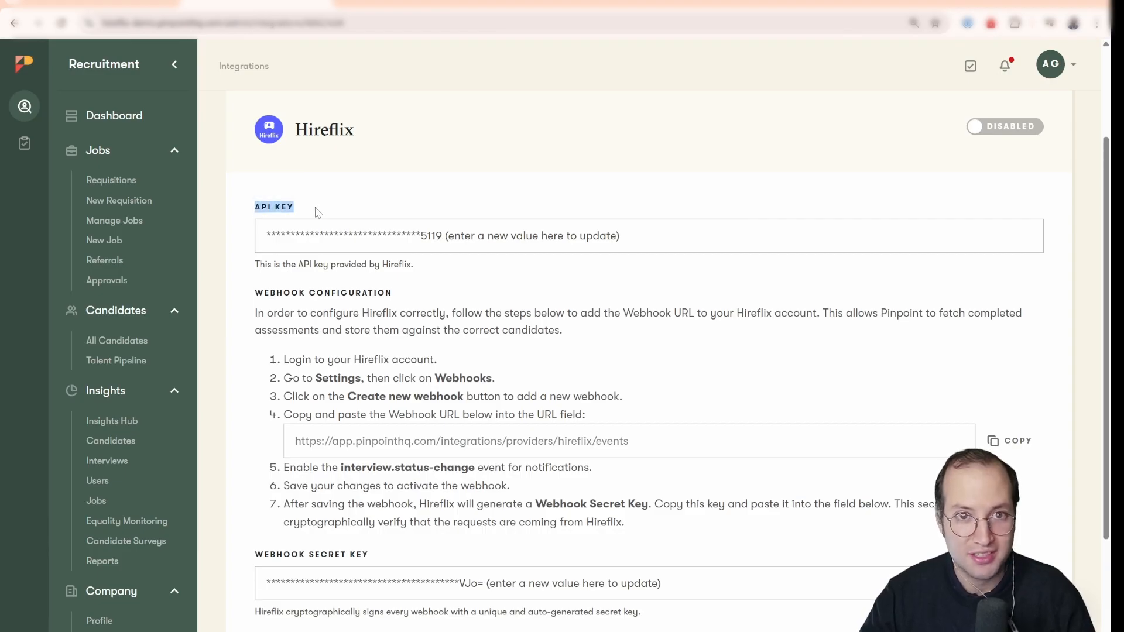
# Step: Switch to Hireflix, create an API key named Pinpoint and copy it
pyautogui.click(536, 2)
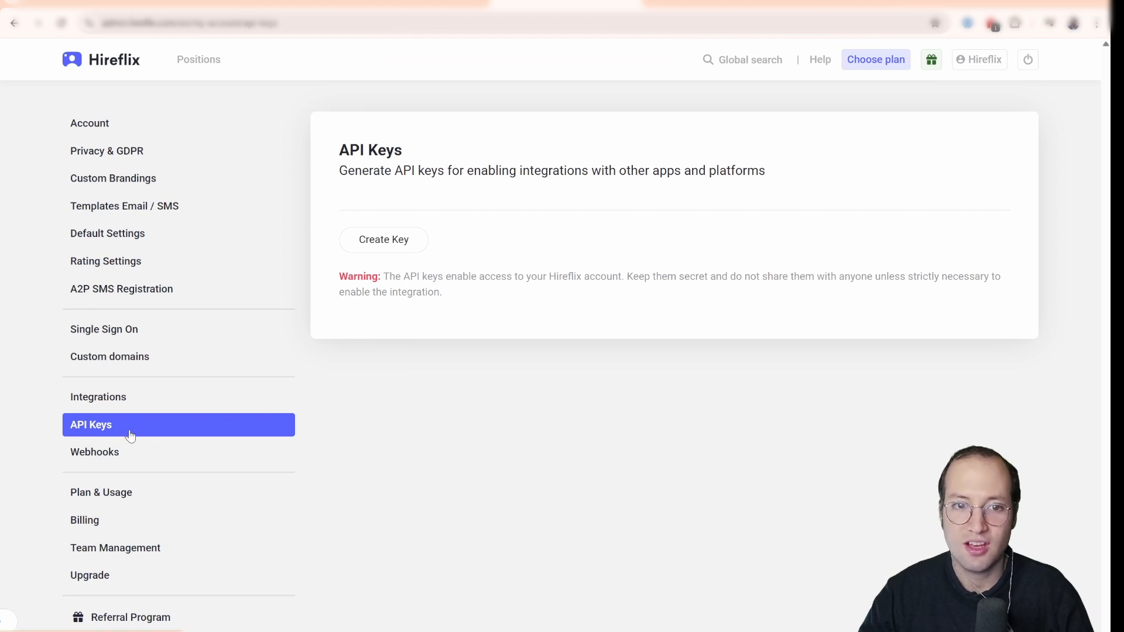
pyautogui.click(379, 244)
pyautogui.click(437, 344)
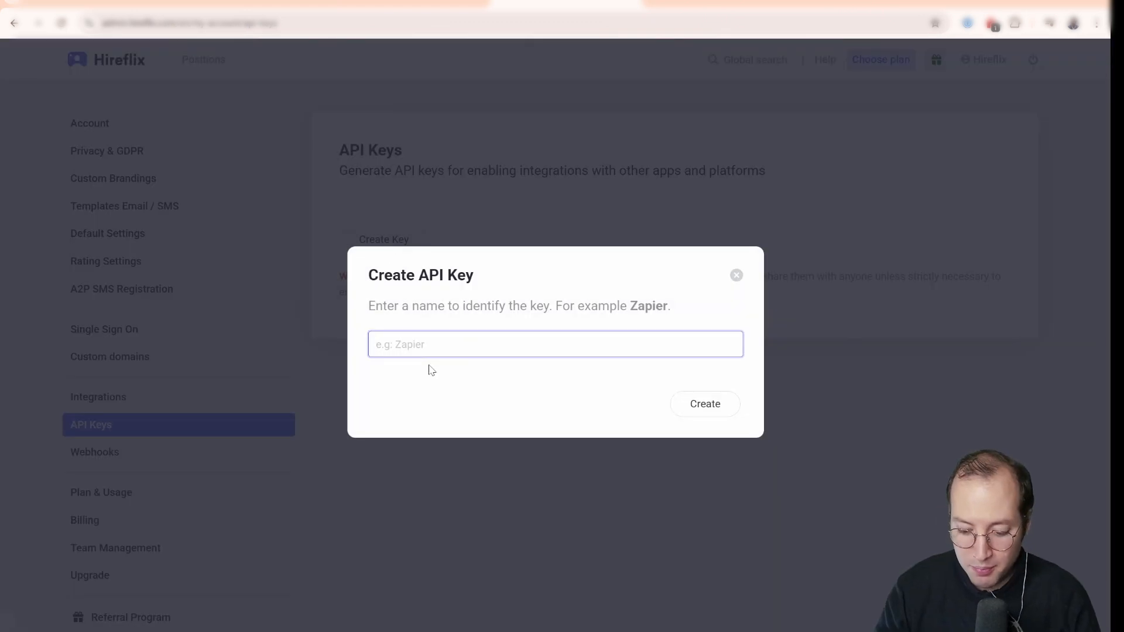
pyautogui.write('Pinpoint')
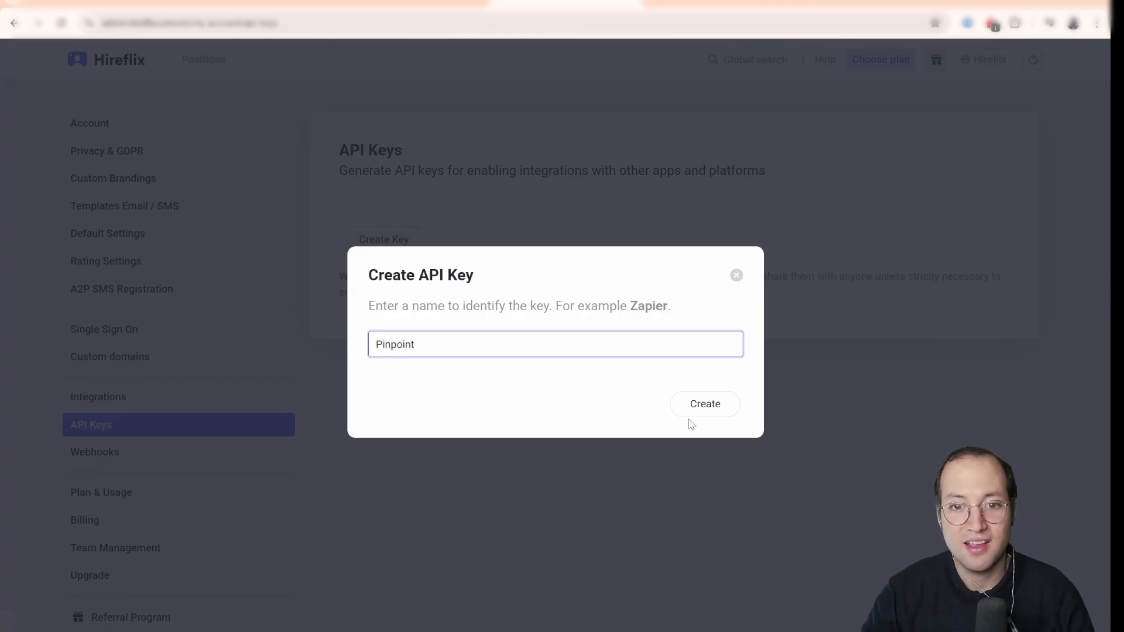
pyautogui.click(701, 406)
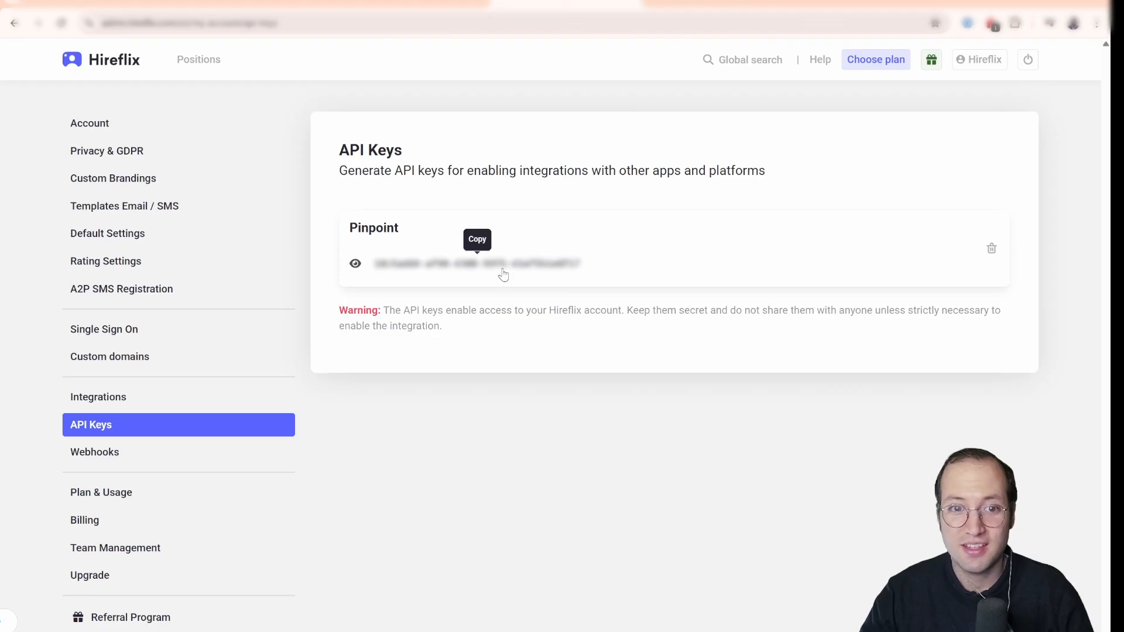
pyautogui.click(461, 268)
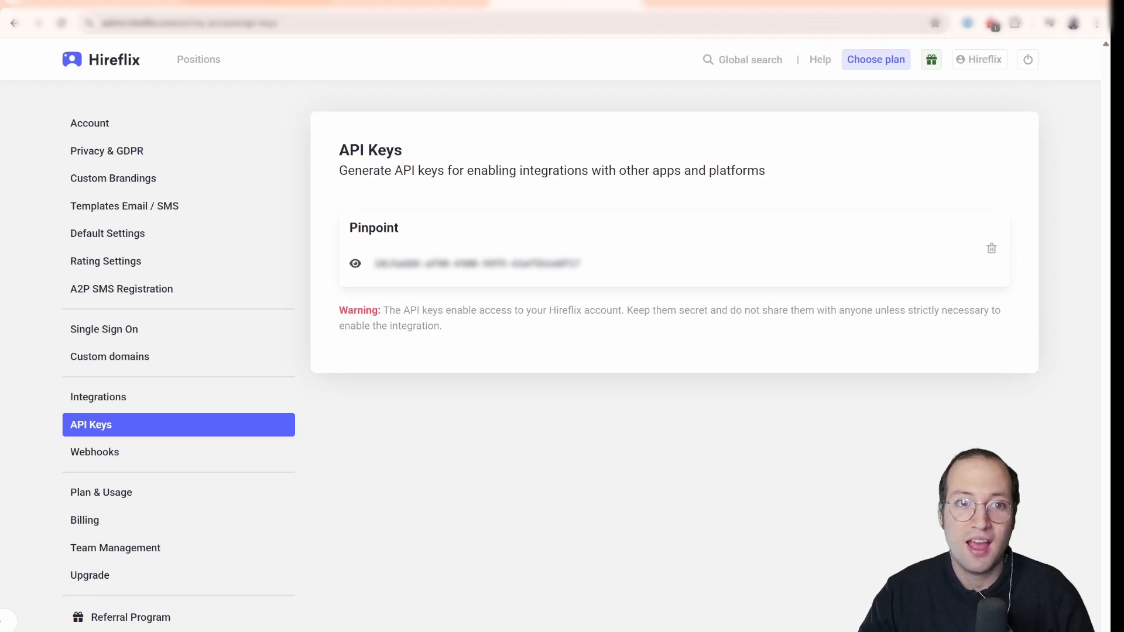
# Step: Paste the copied API key into the API key field of Pinpoint's Hireflix integration
pyautogui.hotkey('ctrl', 'shift', 'Tab')
pyautogui.click(404, 232)
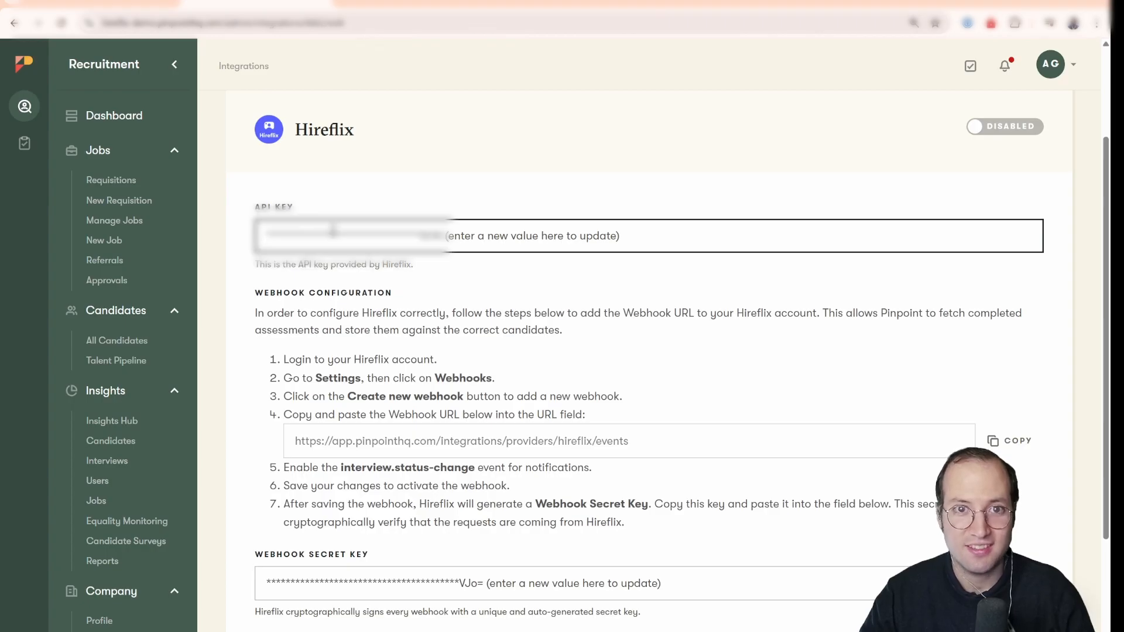
pyautogui.hotkey('ctrl', 'v')
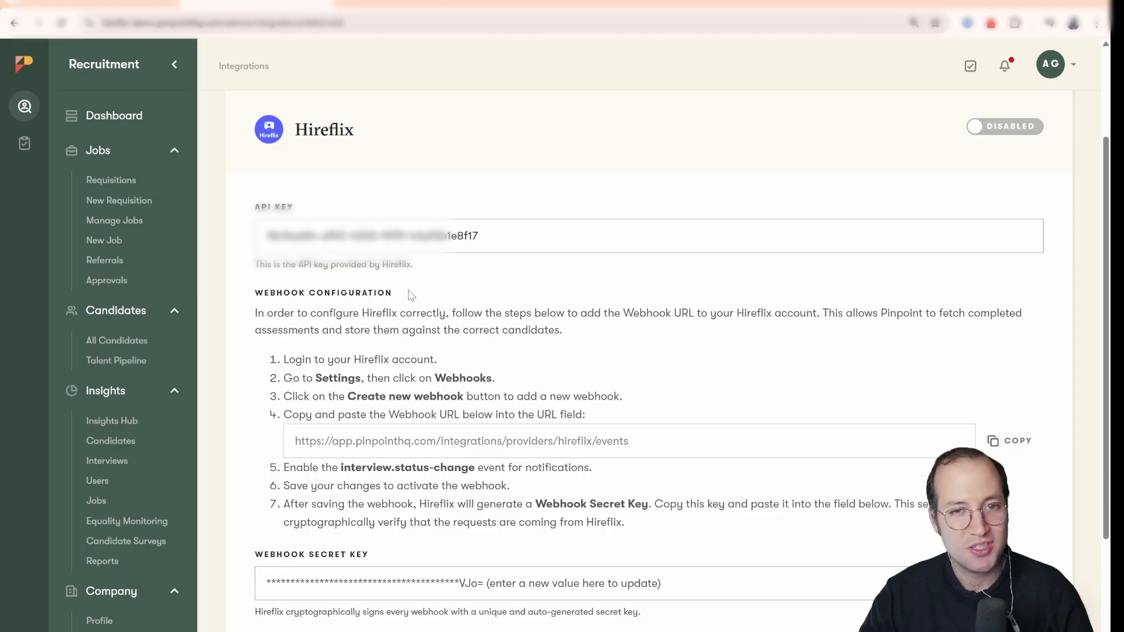
pyautogui.click(543, 2)
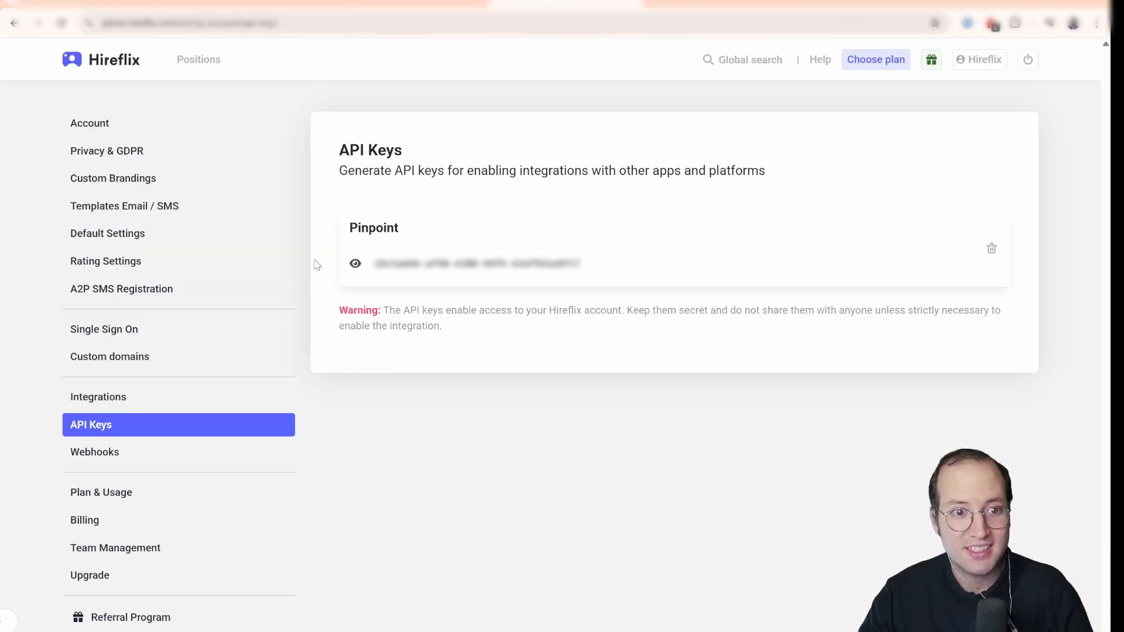
pyautogui.click(114, 455)
pyautogui.scroll(-2, 373, 605)
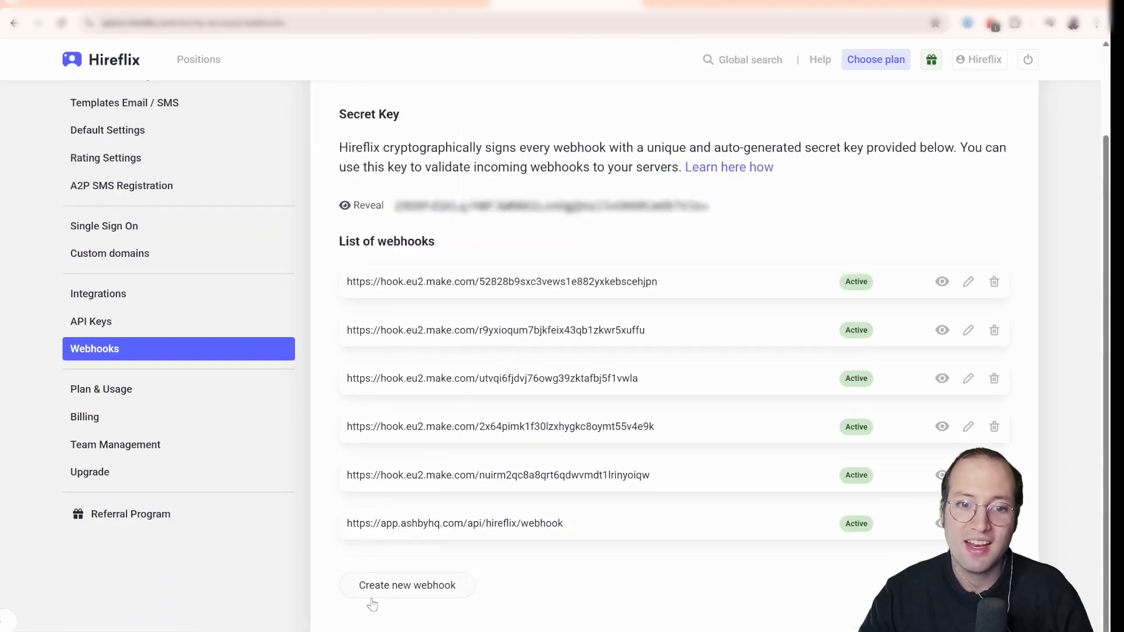
pyautogui.click(408, 588)
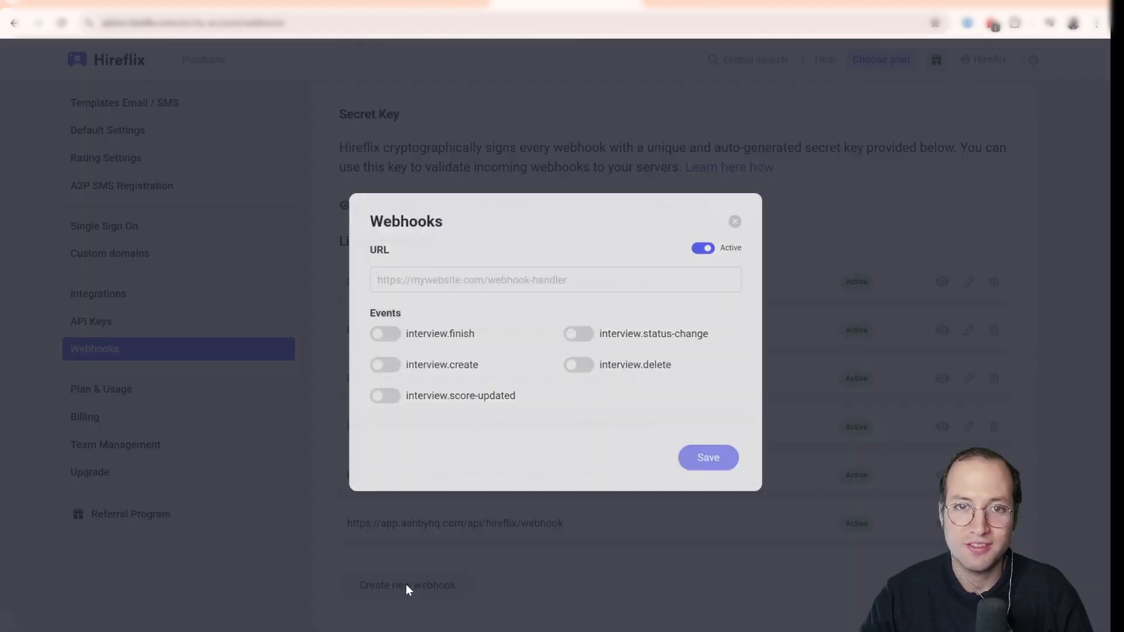
pyautogui.hotkey('ctrl', '+')
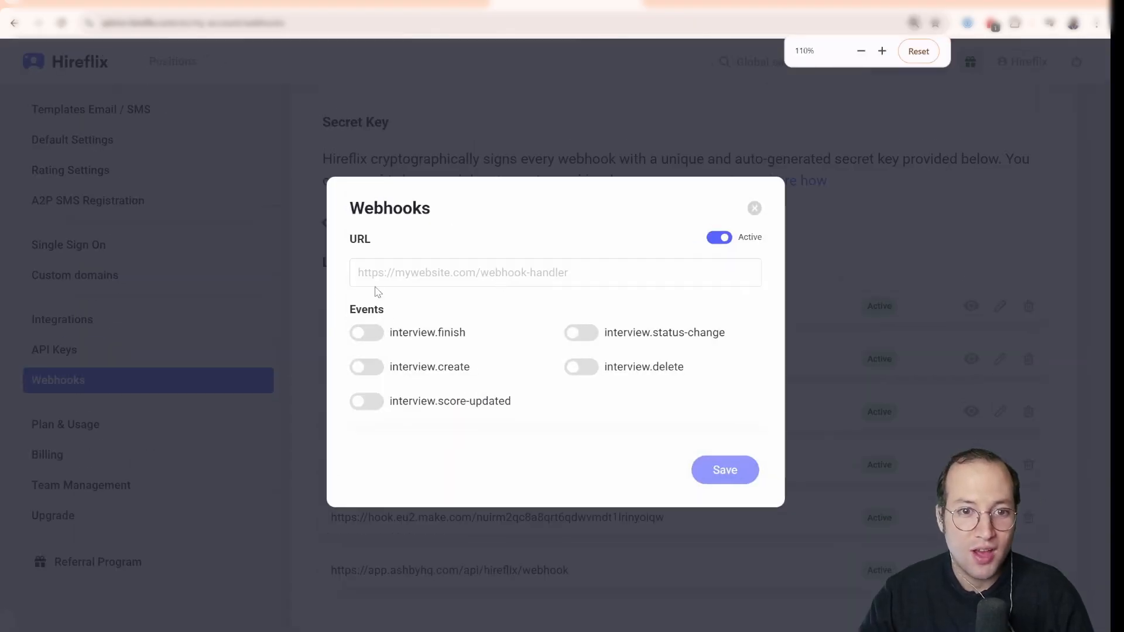
pyautogui.click(377, 264)
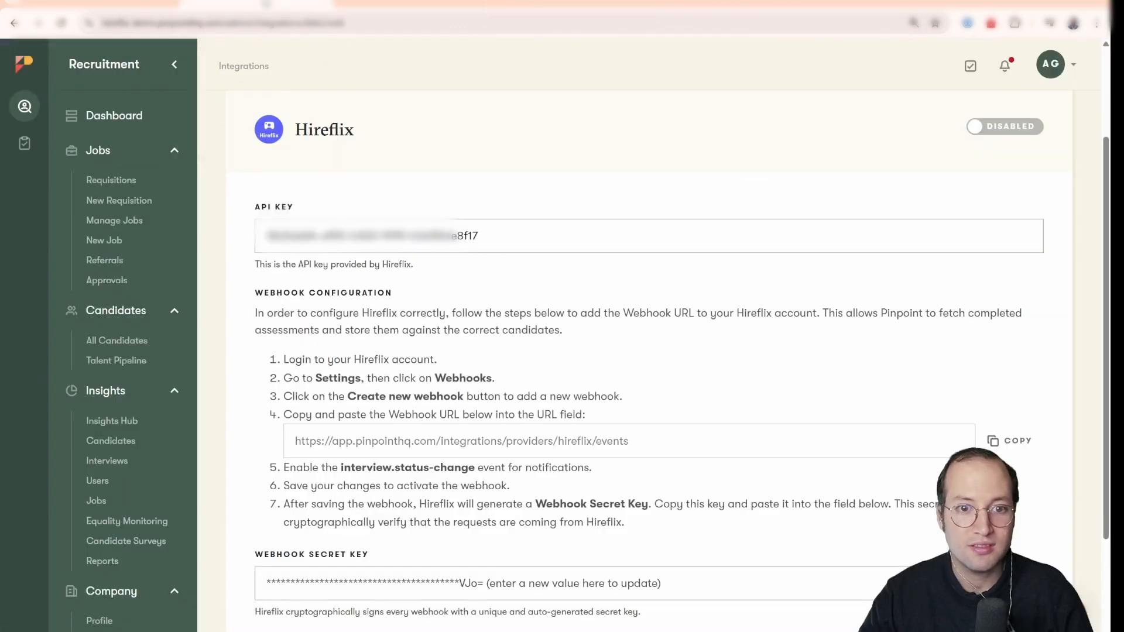
pyautogui.click(258, 5)
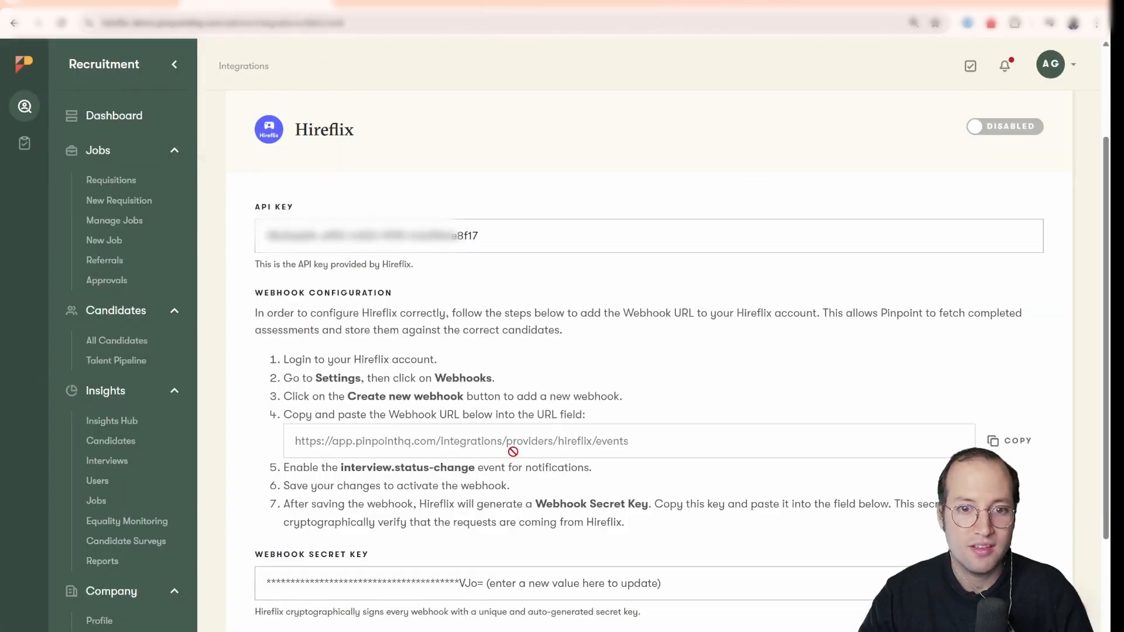
pyautogui.click(1003, 443)
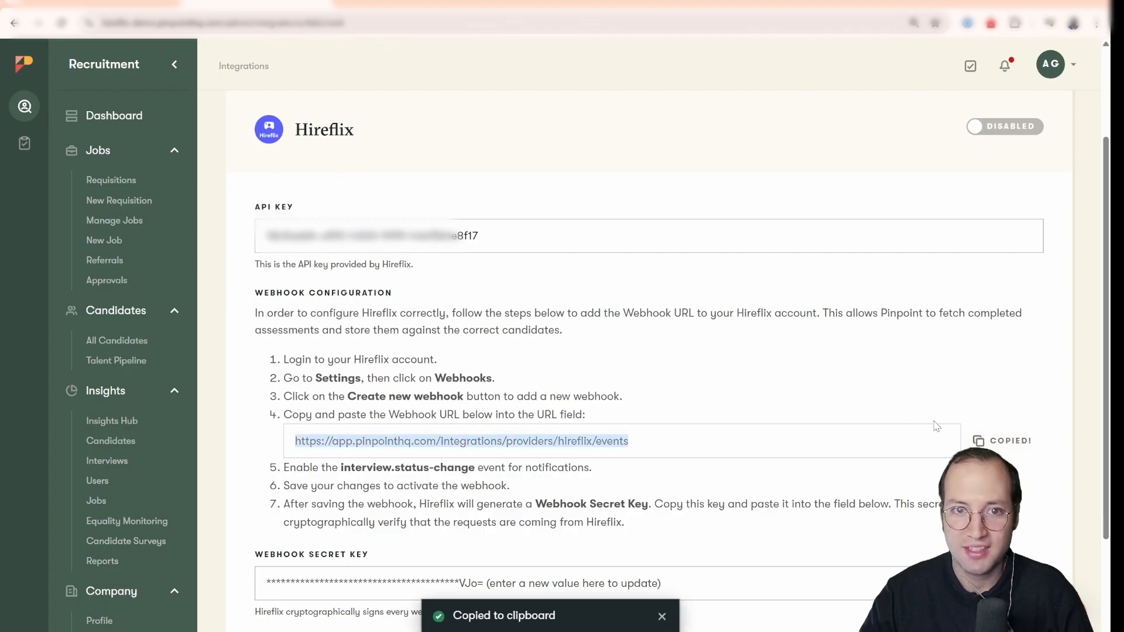
pyautogui.click(535, 4)
pyautogui.hotkey('ctrl', 'v')
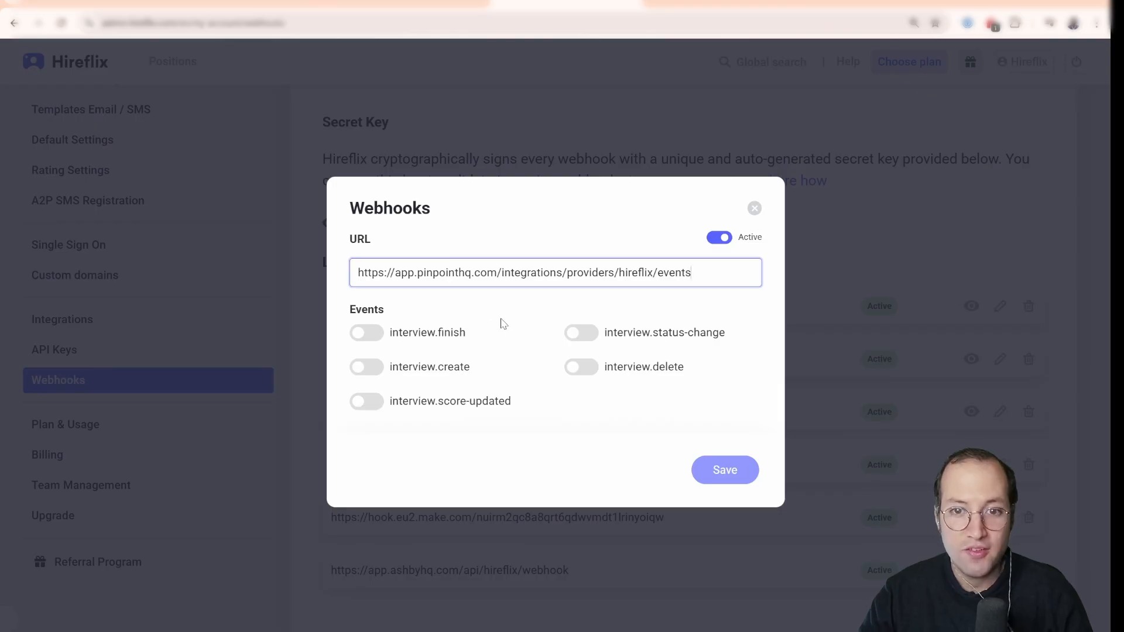
# Step: Enable the interview.status-change event for the new webhook and save it
pyautogui.moveTo(598, 343); pyautogui.dragTo(736, 344)
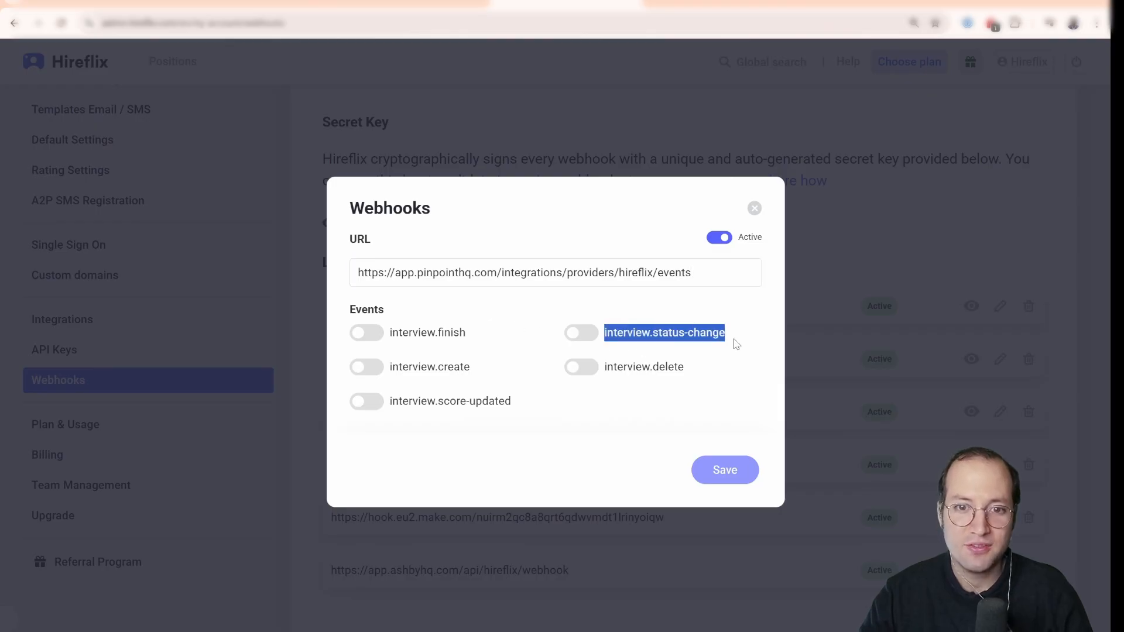
pyautogui.click(579, 335)
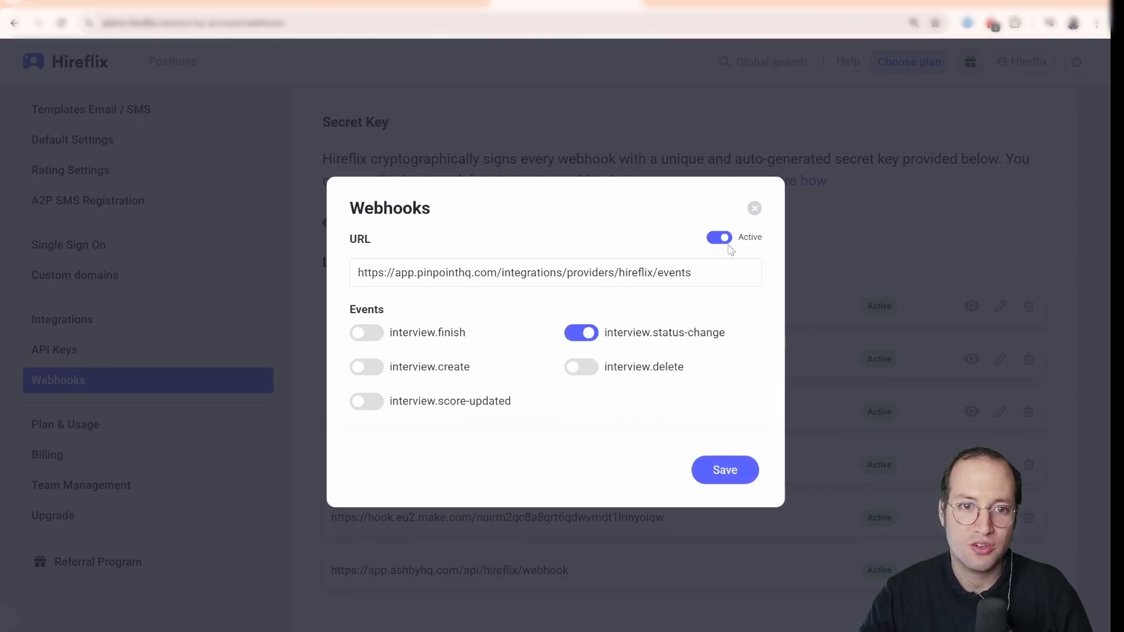
pyautogui.click(726, 470)
pyautogui.scroll(-2, 682, 454)
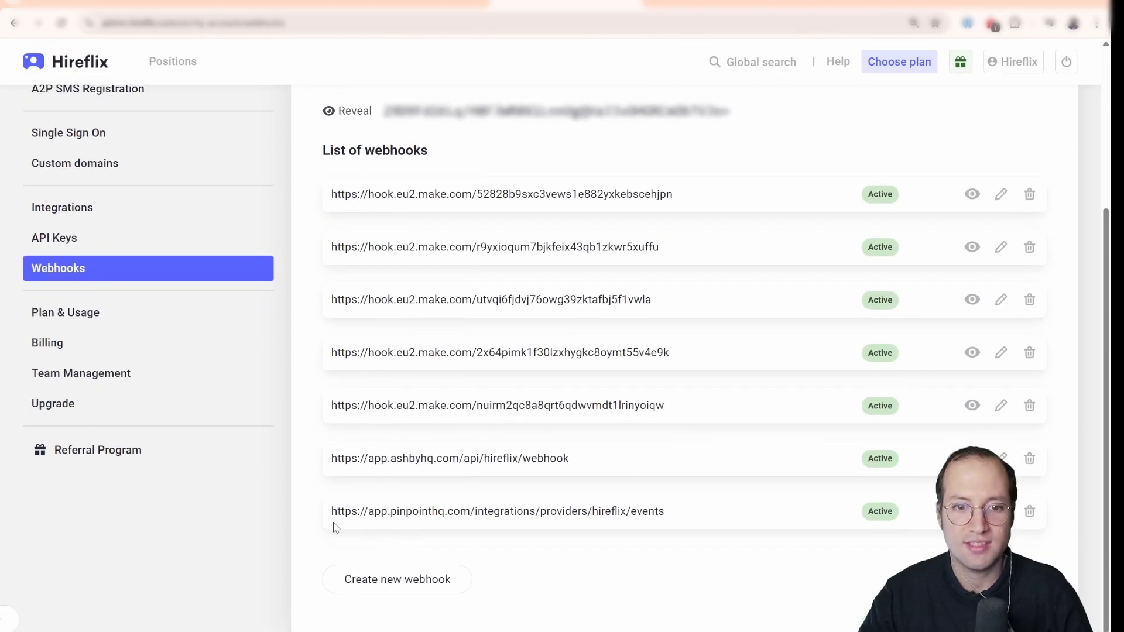
pyautogui.moveTo(331, 511); pyautogui.dragTo(669, 510)
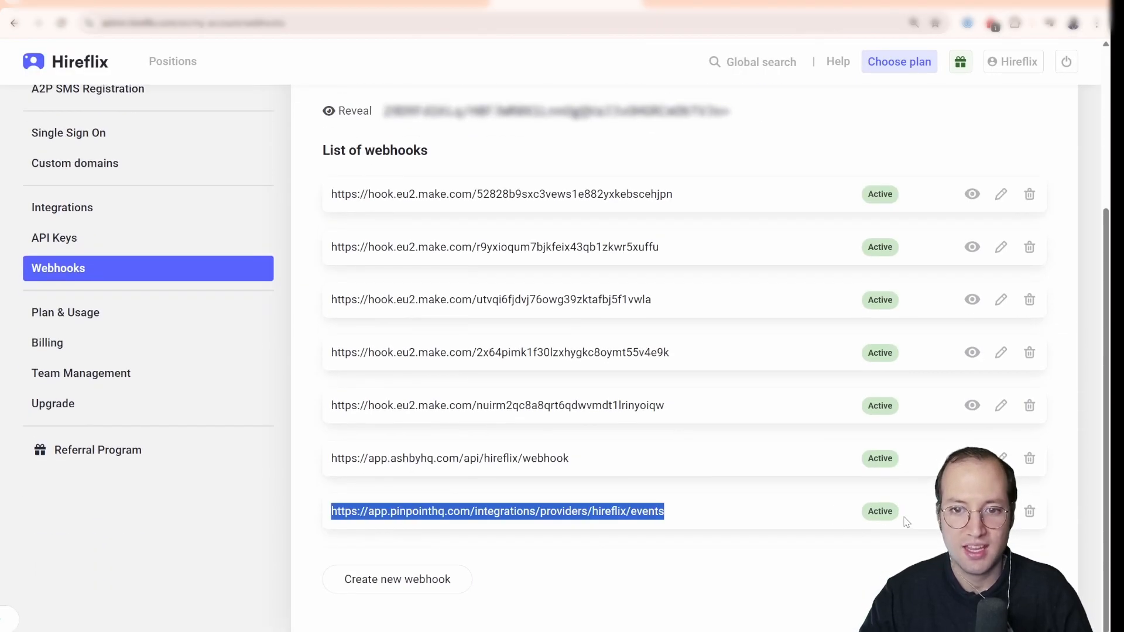
pyautogui.click(761, 537)
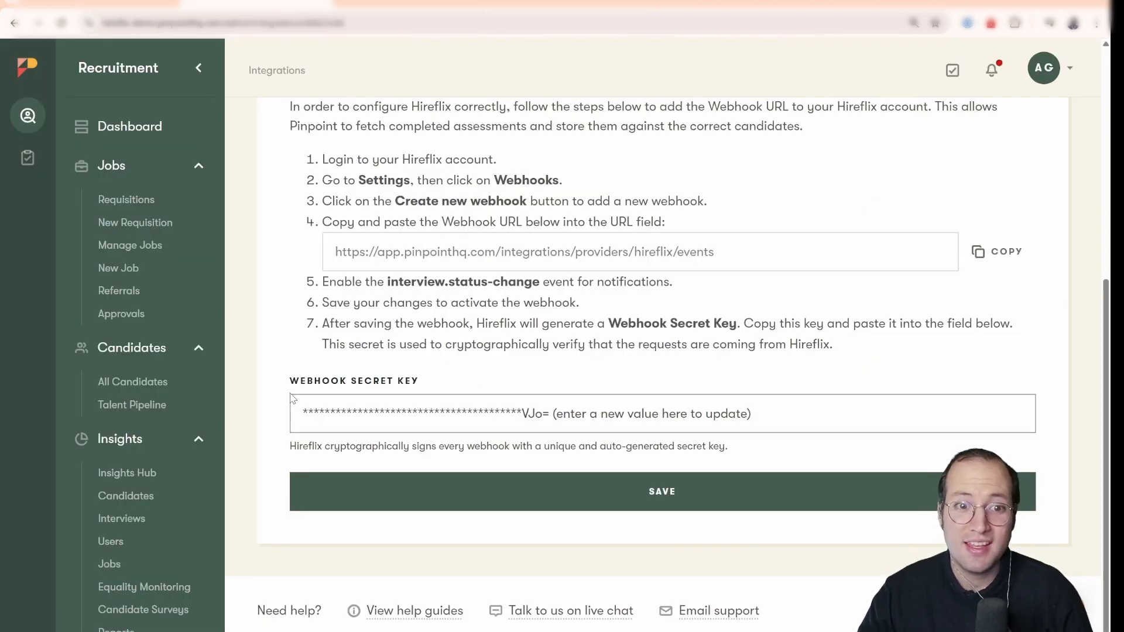
# Step: Switch to Hireflix and copy the webhook secret key from its Webhooks settings
pyautogui.moveTo(290, 393)
pyautogui.mouseDown()
pyautogui.moveTo(353, 381)
pyautogui.moveTo(290, 379)
pyautogui.mouseUp()
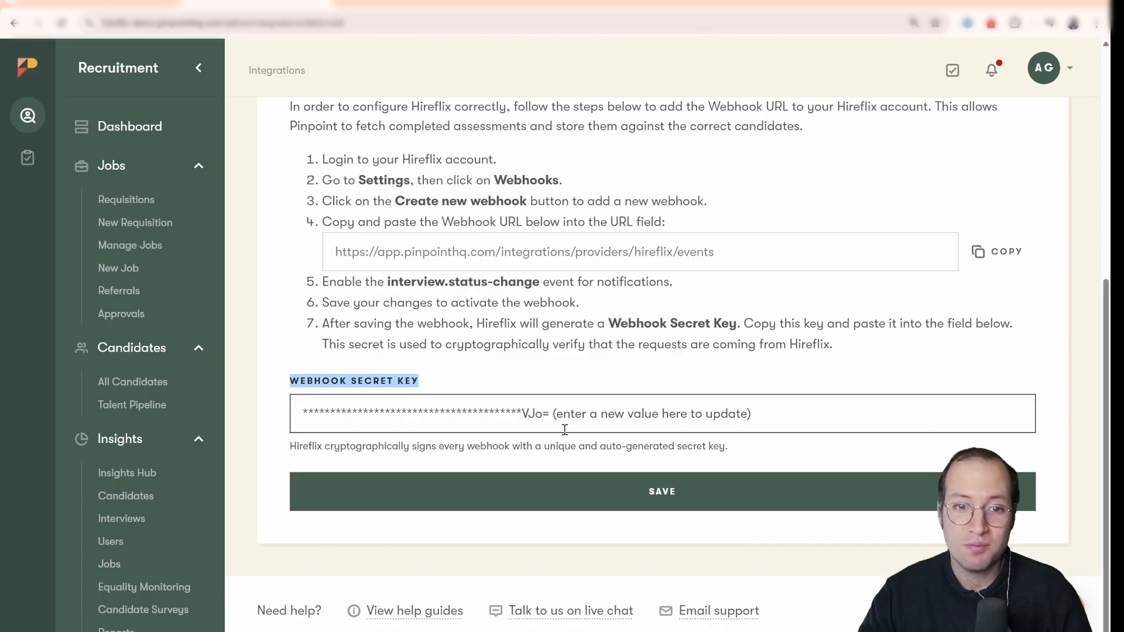
pyautogui.click(527, 3)
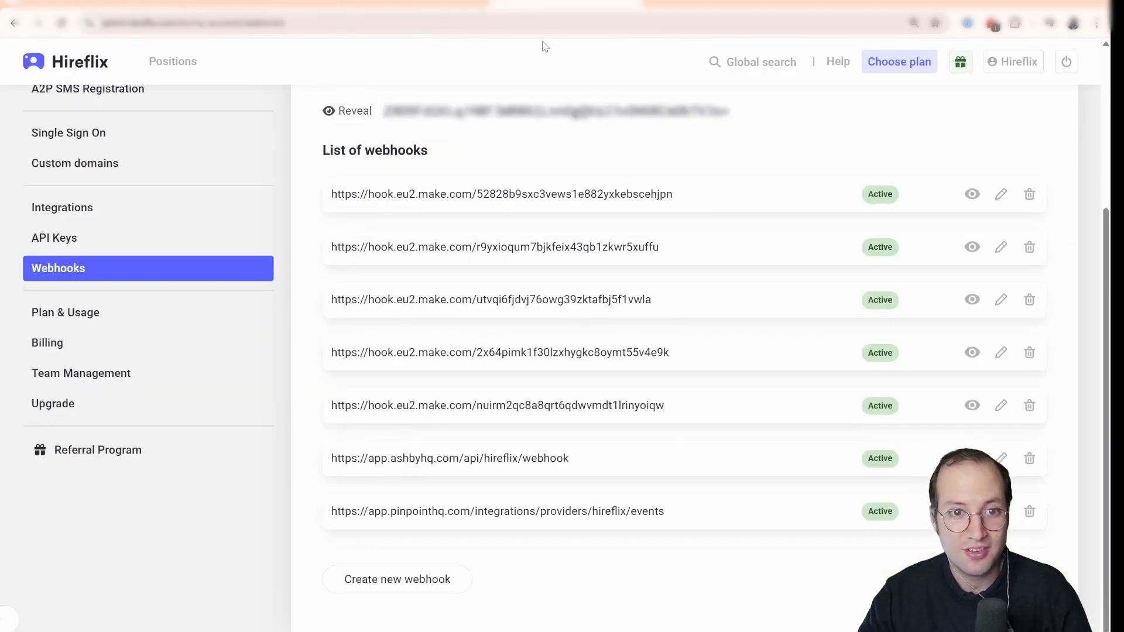
pyautogui.scroll(4, 532, 202)
pyautogui.moveTo(306, 209); pyautogui.dragTo(393, 227)
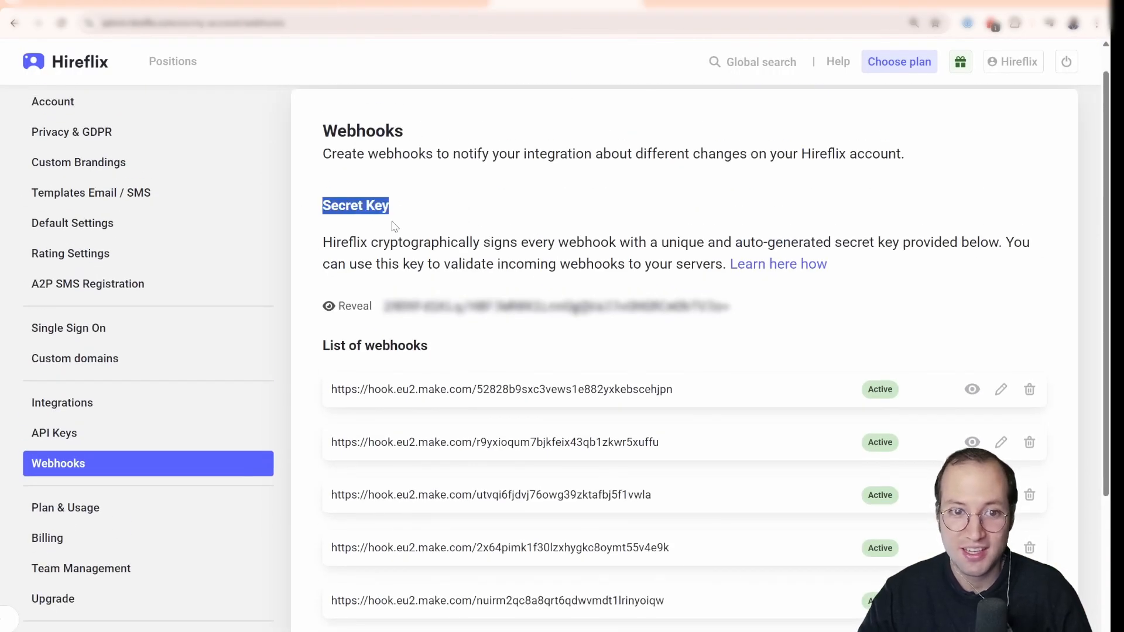
pyautogui.click(433, 313)
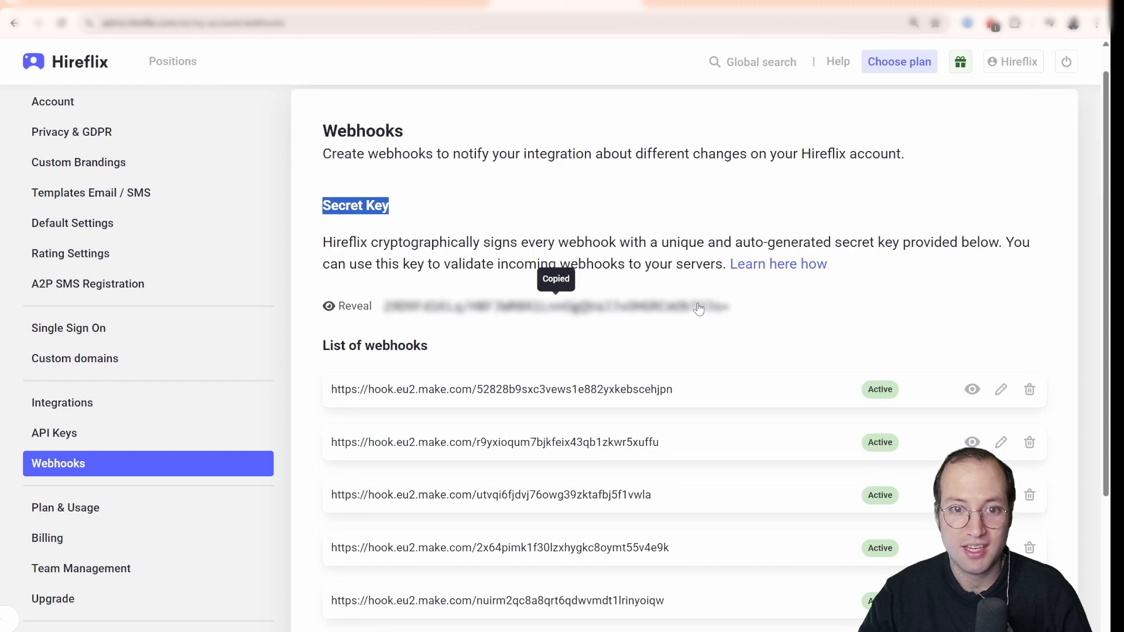
# Step: Switch to Pinpoint, save the copied key as the Hireflix integration's webhook secret key, and enable the integration
pyautogui.click(257, 2)
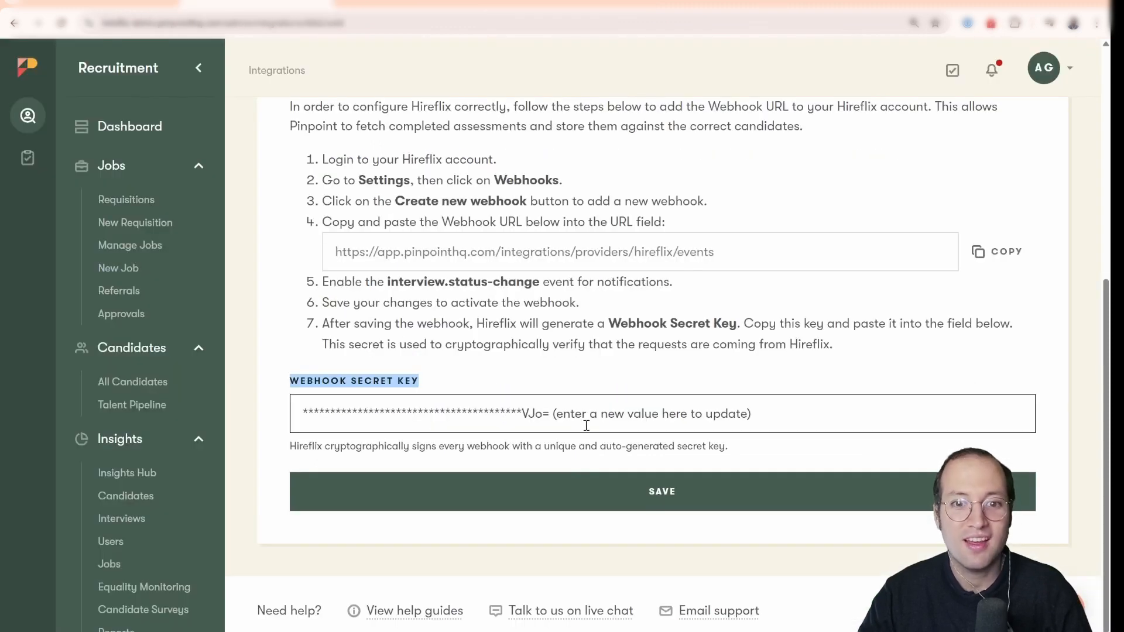
pyautogui.click(587, 425)
pyautogui.hotkey('ctrl', 'v')
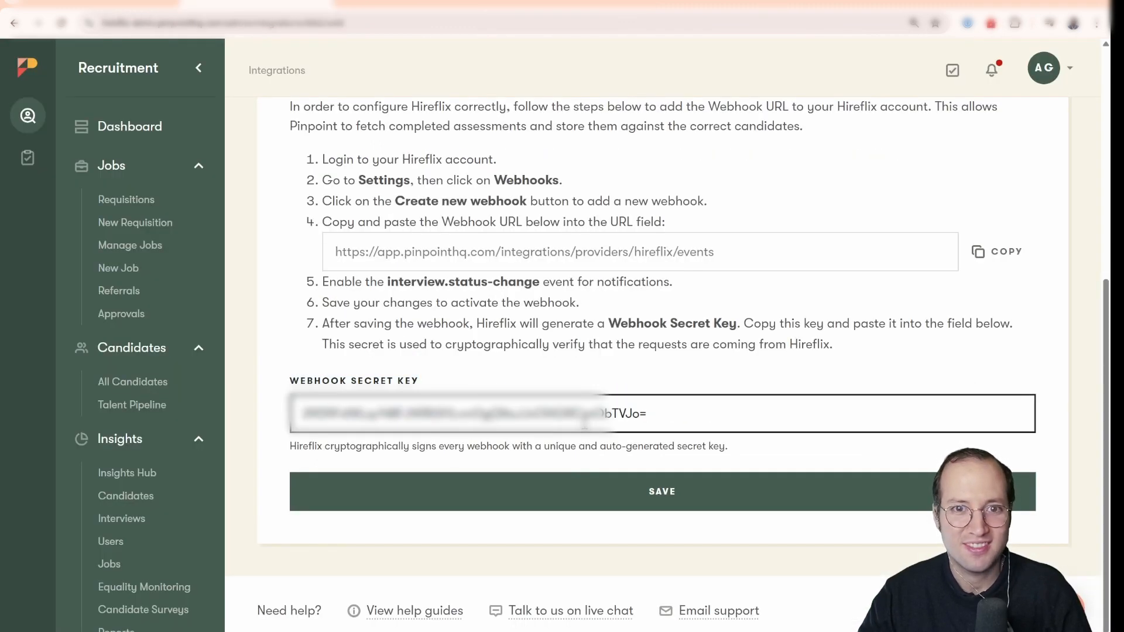
pyautogui.click(660, 491)
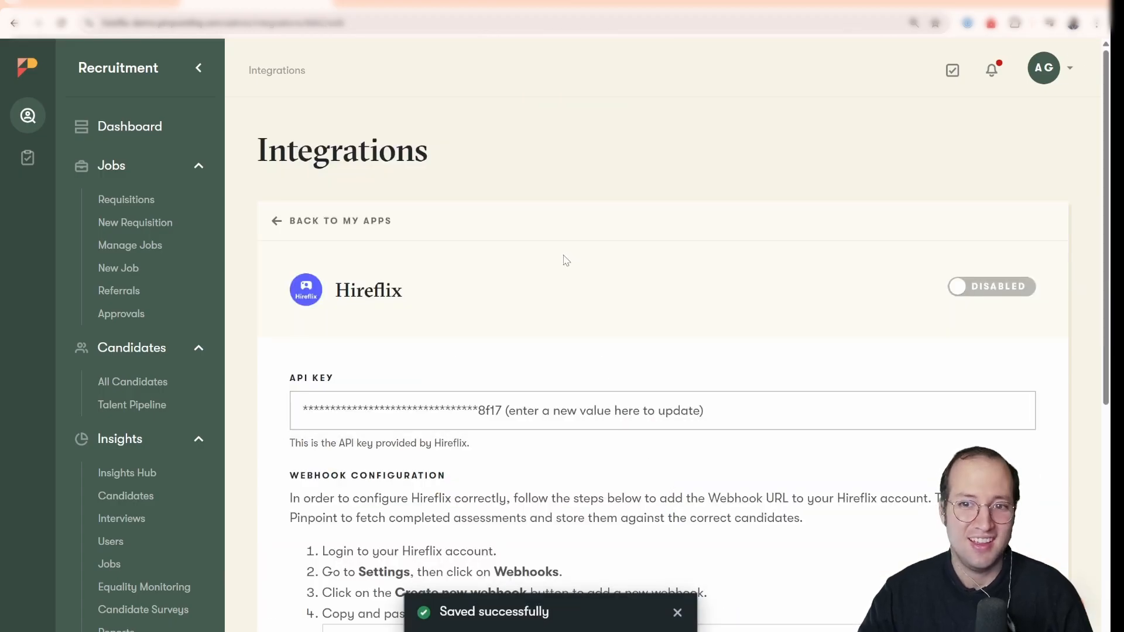
pyautogui.click(985, 289)
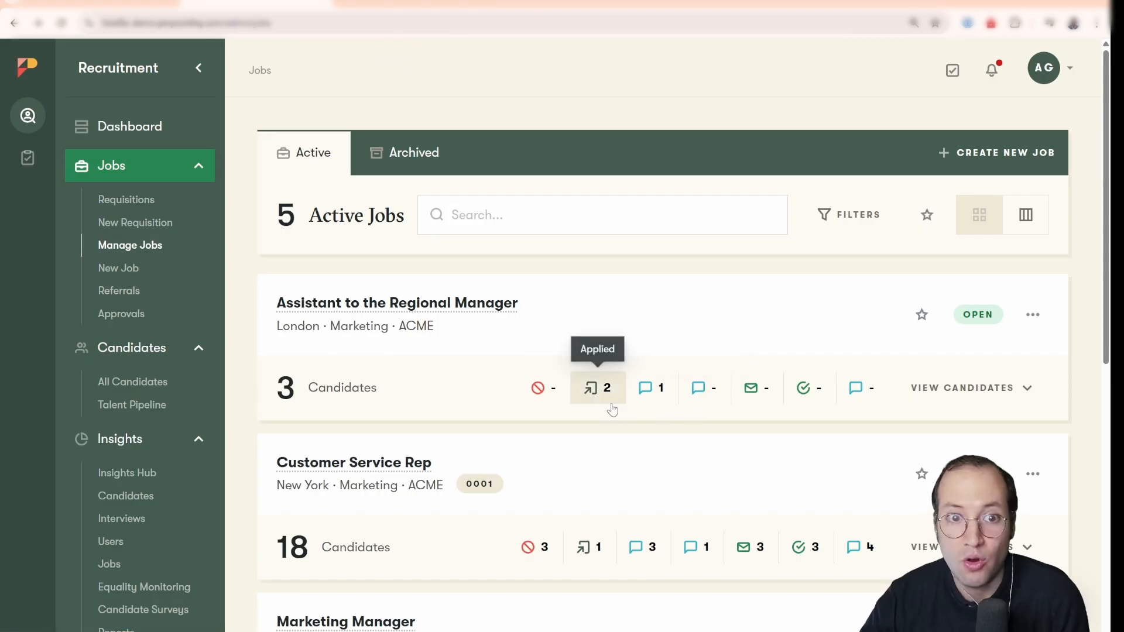
# Step: Open the Assistant General Manager hiring workflow template and examine the video interview stage available for it
pyautogui.click(160, 382)
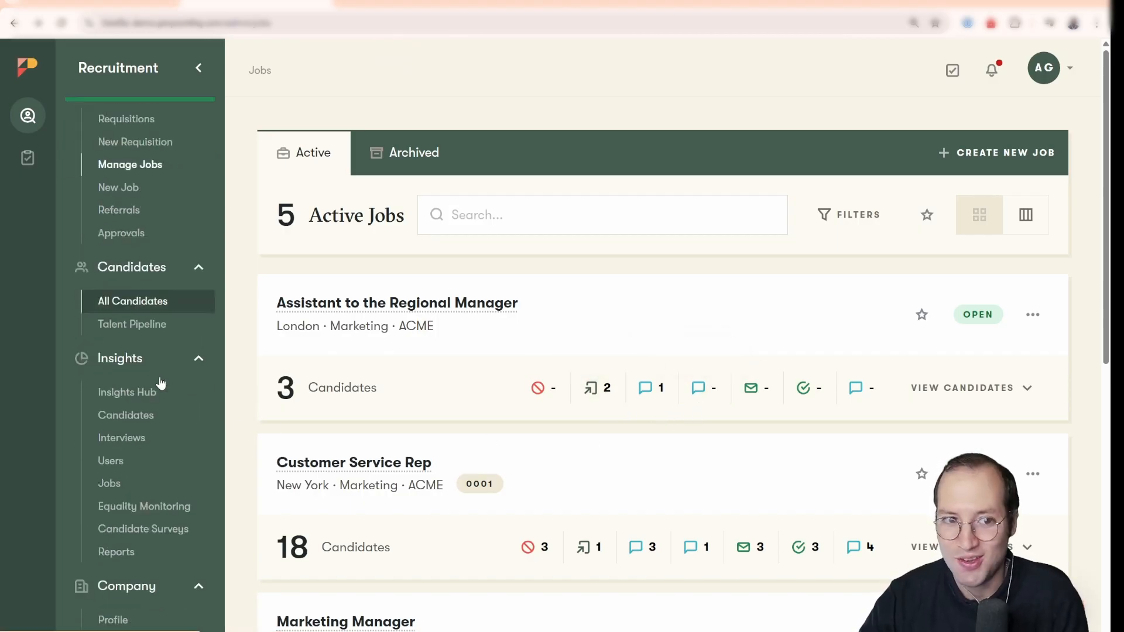
pyautogui.scroll(-6, 141, 410)
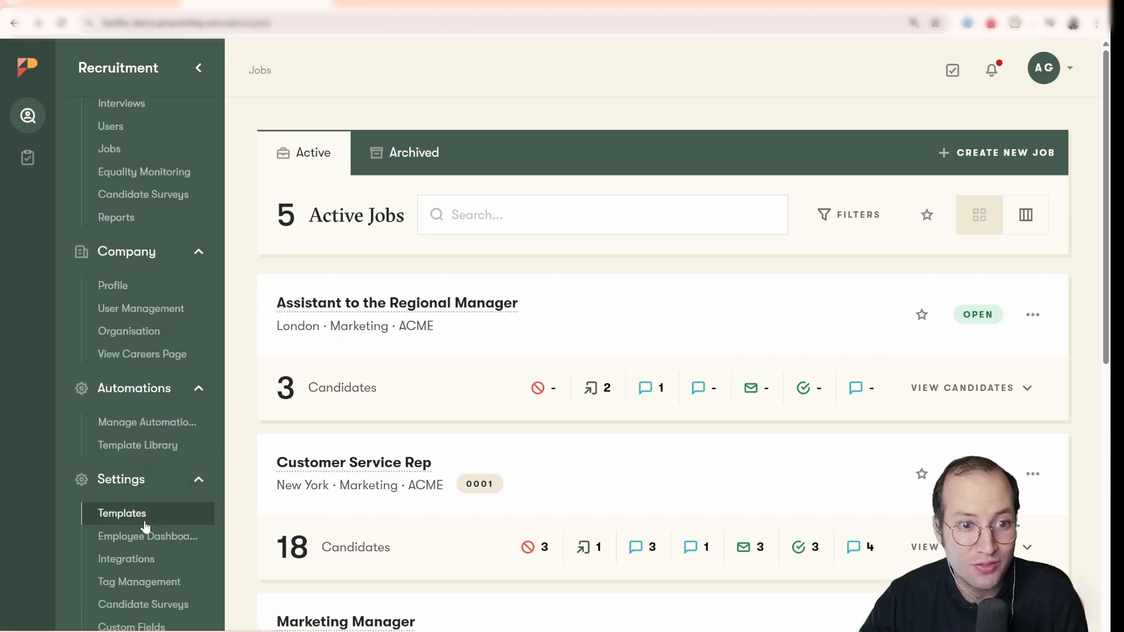
pyautogui.click(143, 521)
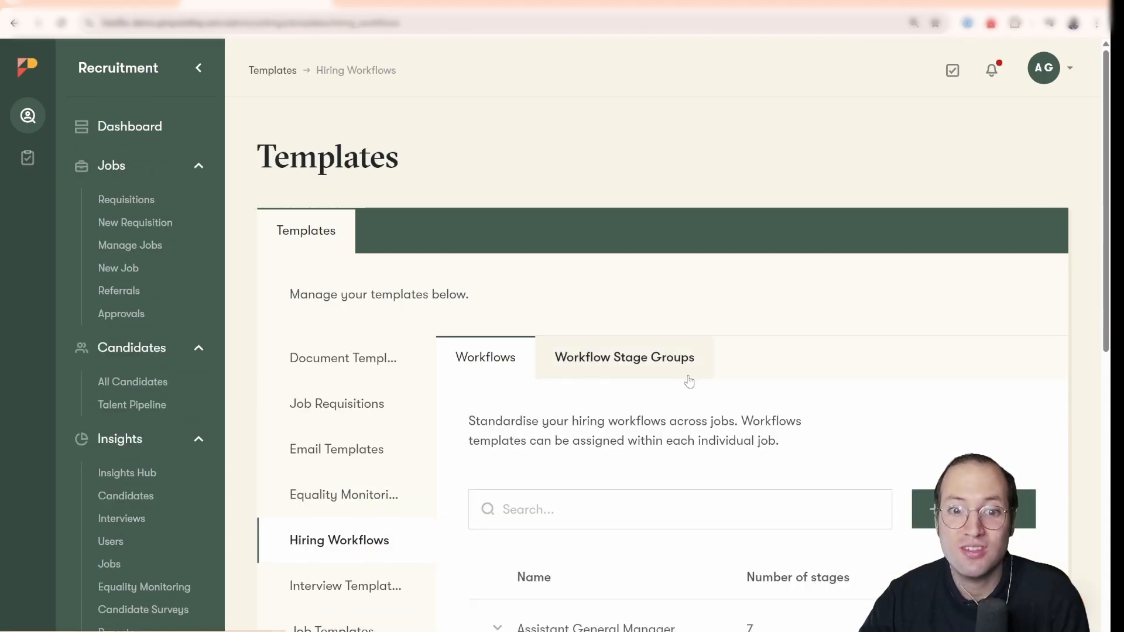
pyautogui.scroll(-4, 689, 382)
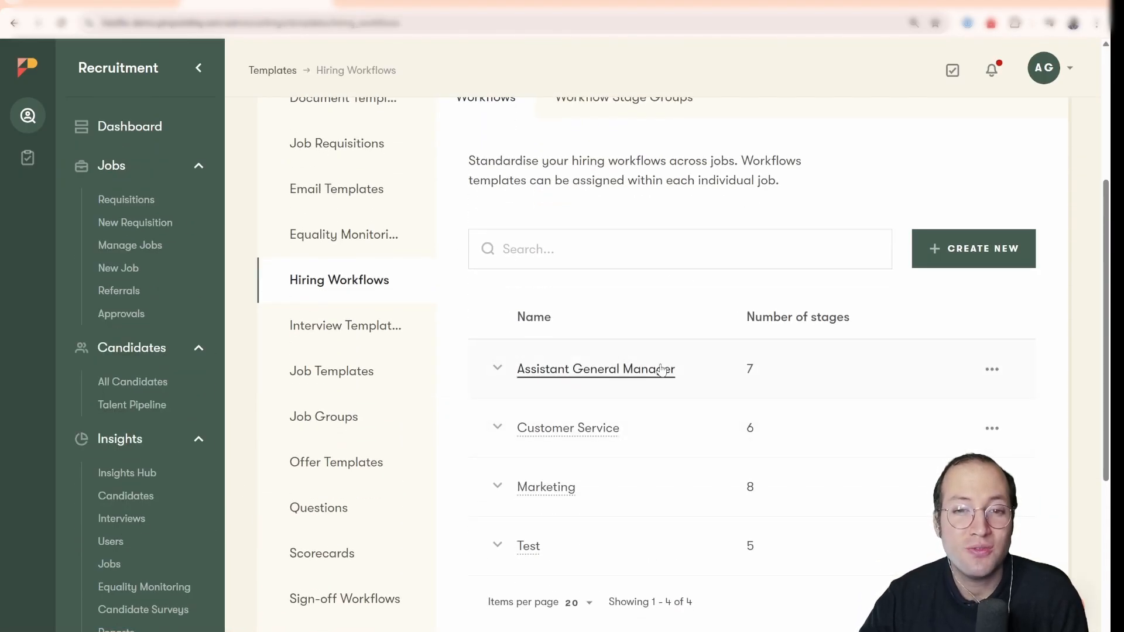
pyautogui.click(596, 377)
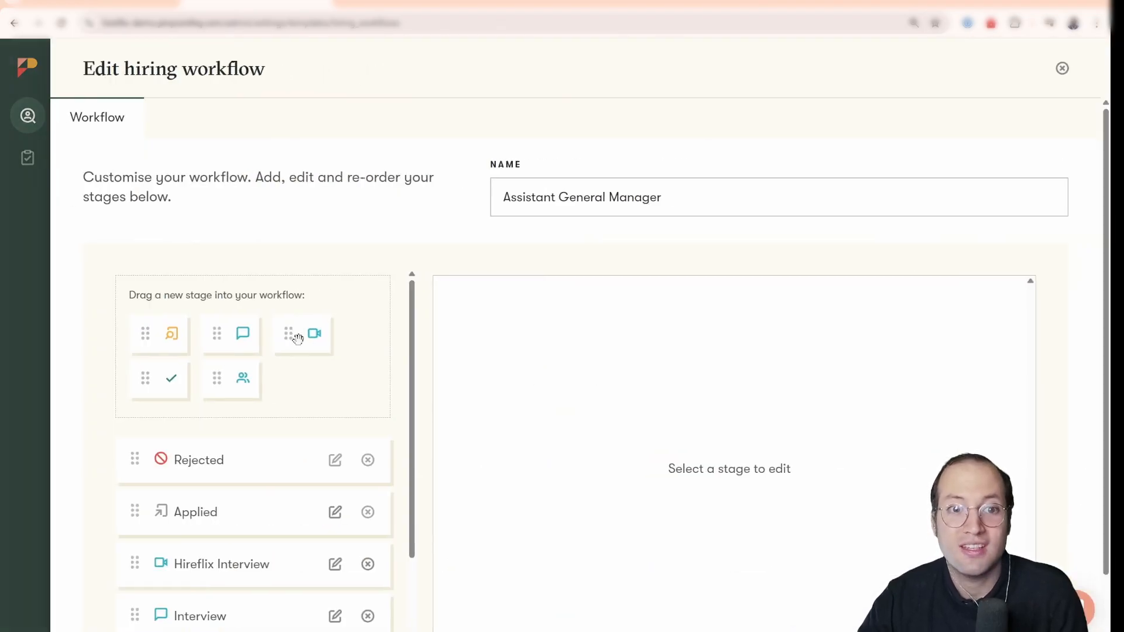
pyautogui.moveTo(296, 338); pyautogui.dragTo(328, 381)
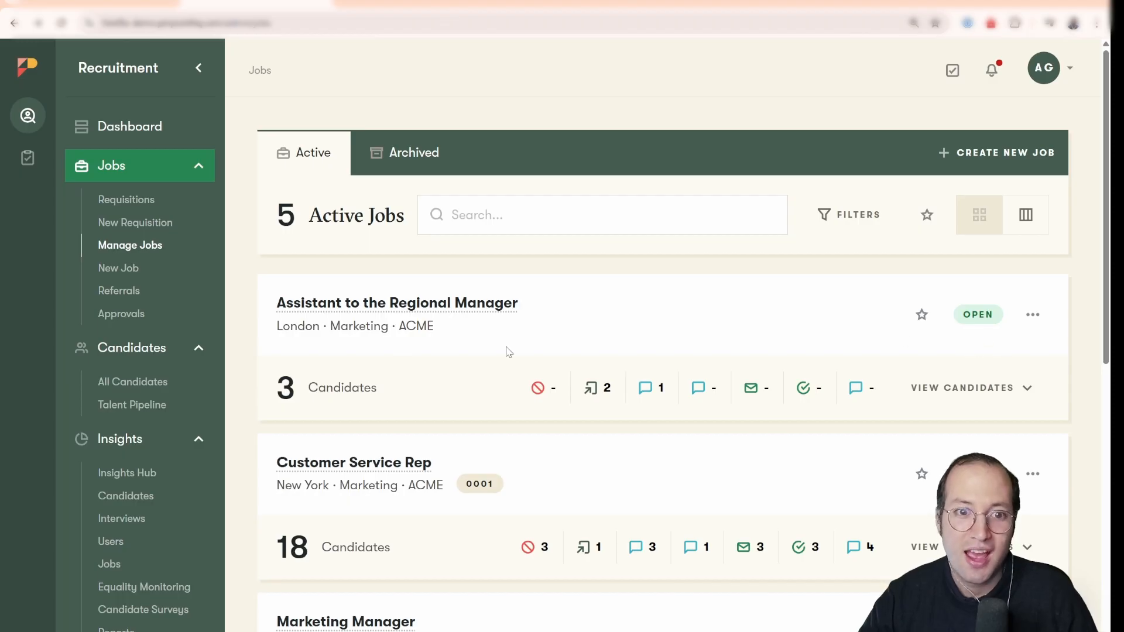
# Step: Add a Video Interview stage directly after Applied in the stages of the Assistant to the Regional Manager job
pyautogui.click(433, 312)
pyautogui.moveTo(447, 233)
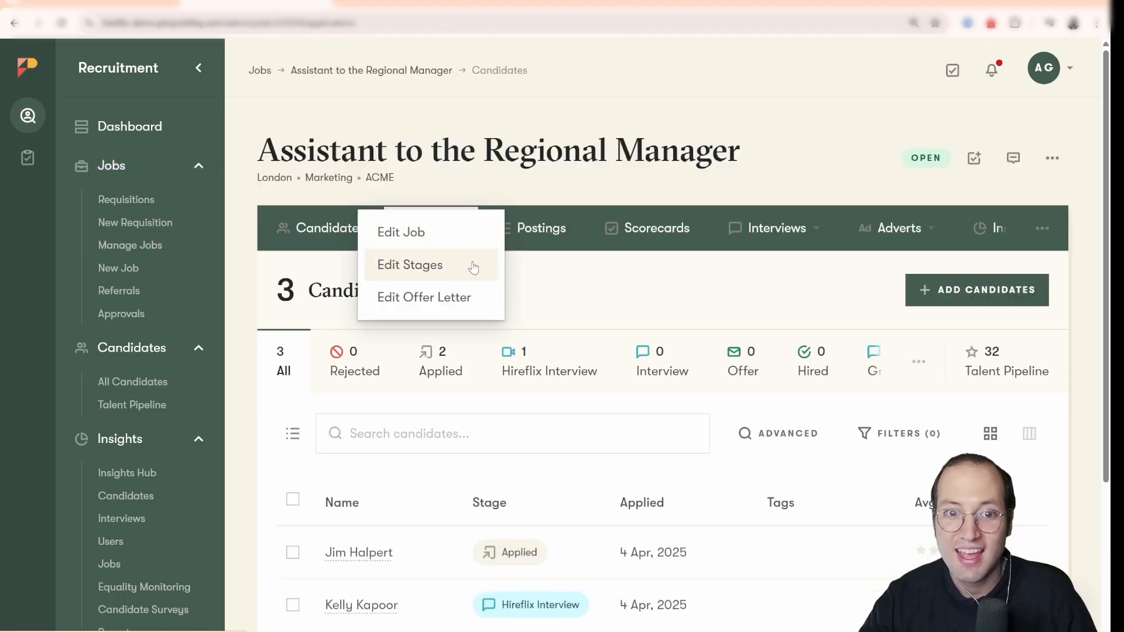
pyautogui.click(471, 262)
pyautogui.scroll(-2, 497, 328)
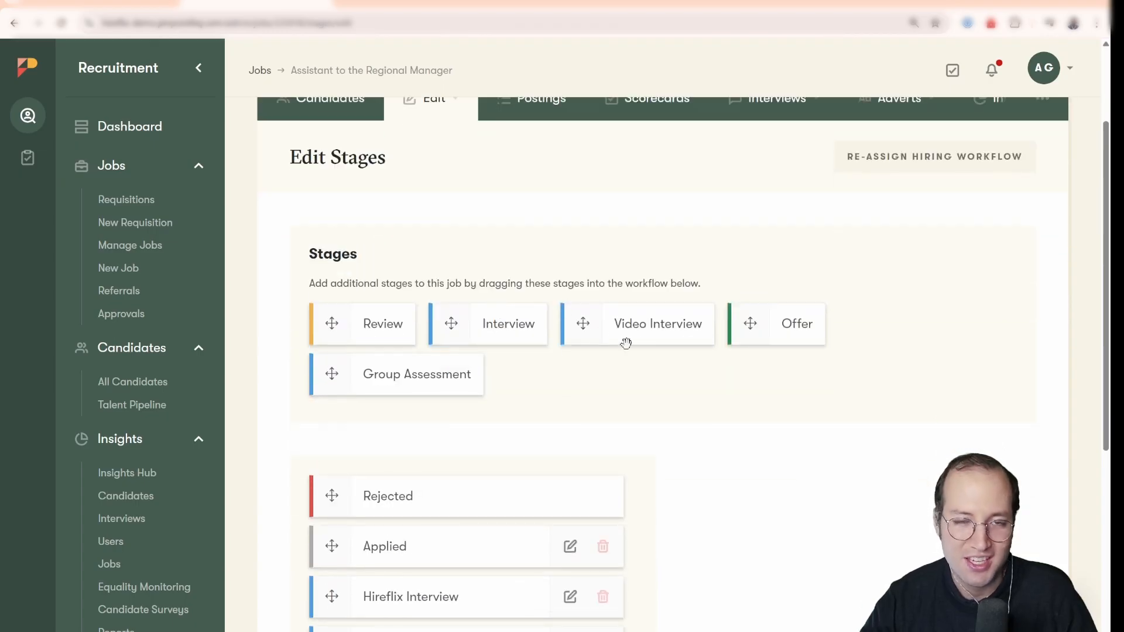
pyautogui.moveTo(648, 326); pyautogui.dragTo(478, 470)
pyautogui.moveTo(463, 461); pyautogui.dragTo(466, 394)
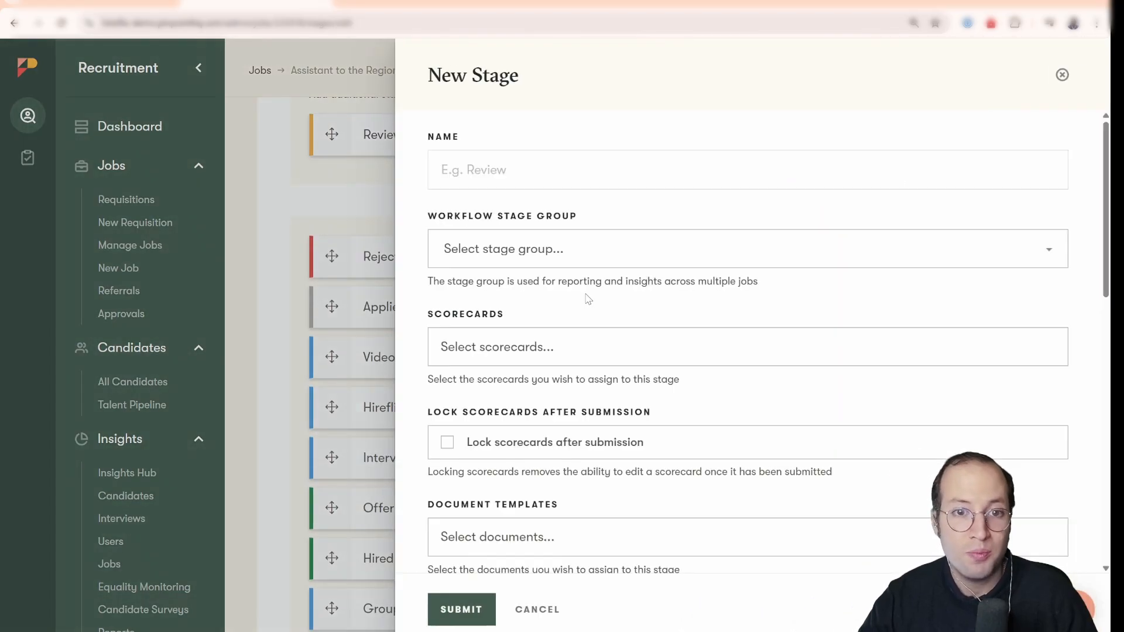
# Step: Name the new stage Hireflix and turn off showing it externally to applicants
pyautogui.click(529, 158)
pyautogui.write('Hi')
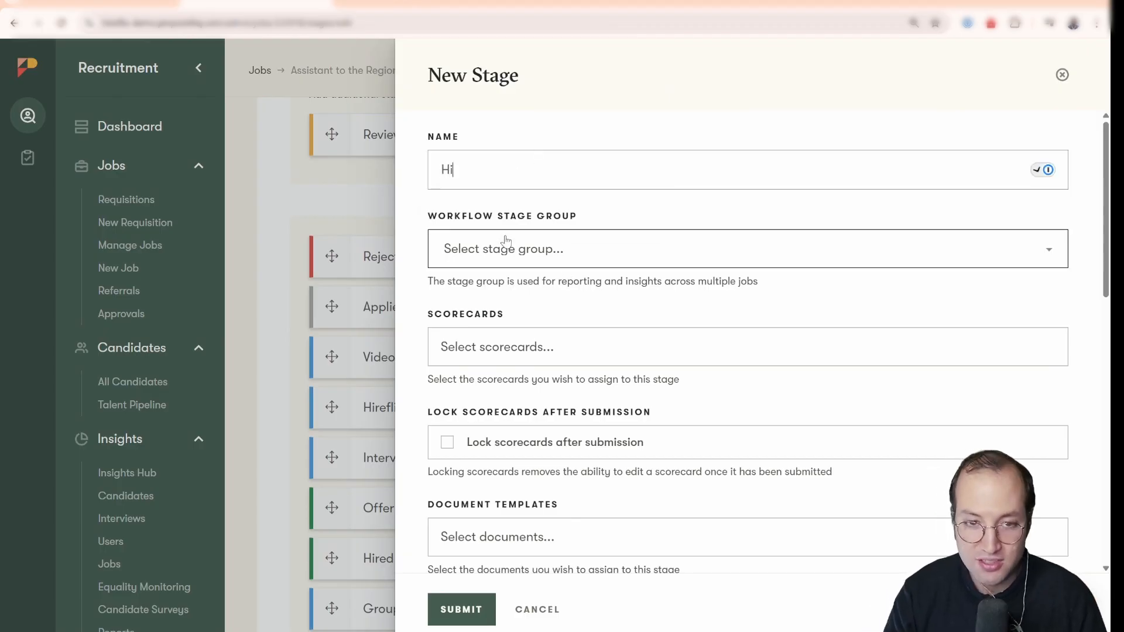
pyautogui.write('reflix')
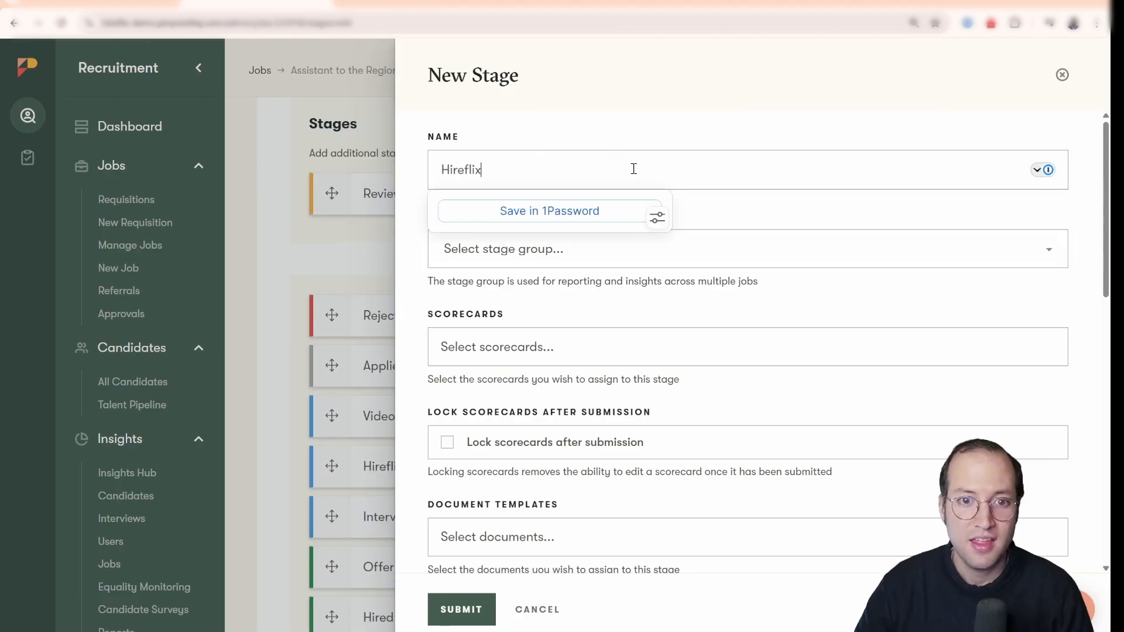
pyautogui.scroll(-5, 609, 188)
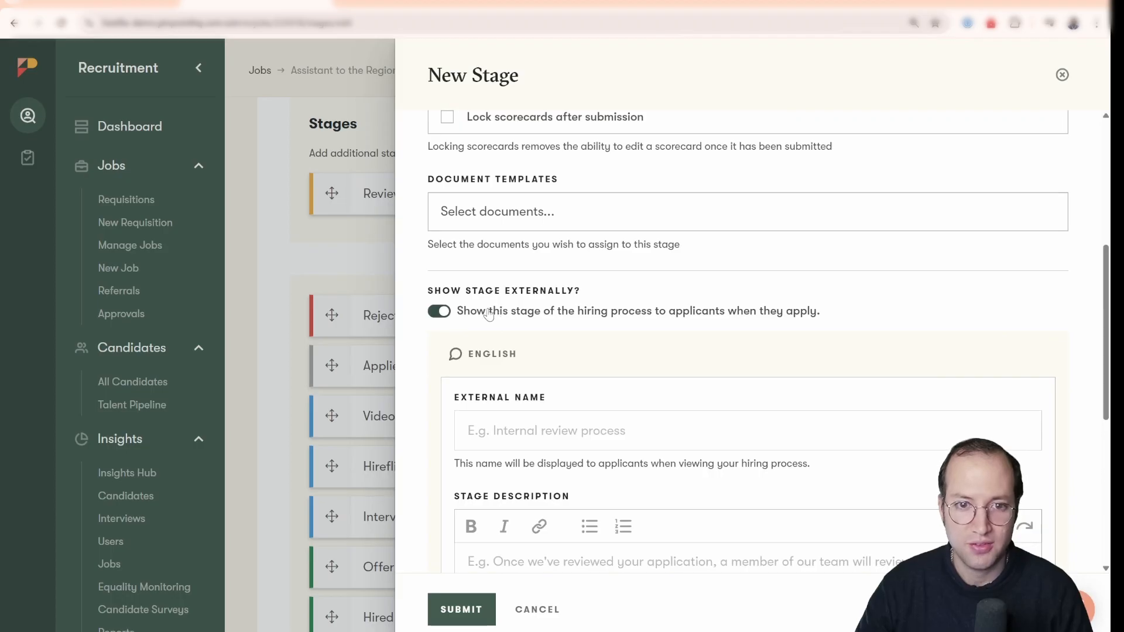
pyautogui.click(441, 312)
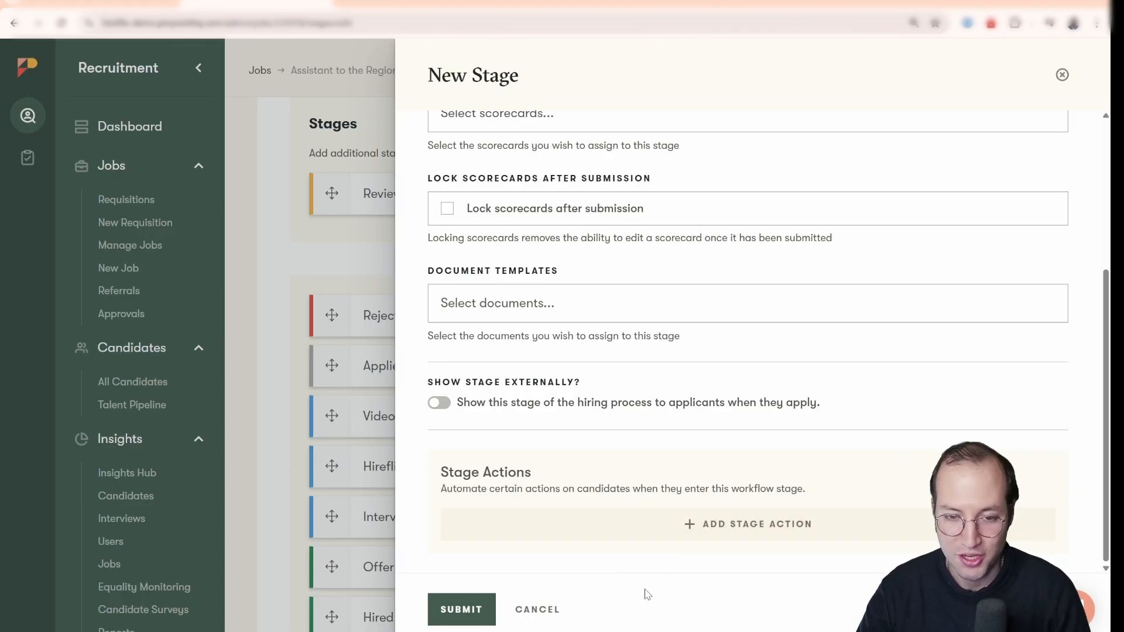
# Step: Examine the position choices for the Invite to Hireflix Video Interview stage action and leave without adding it
pyautogui.click(688, 524)
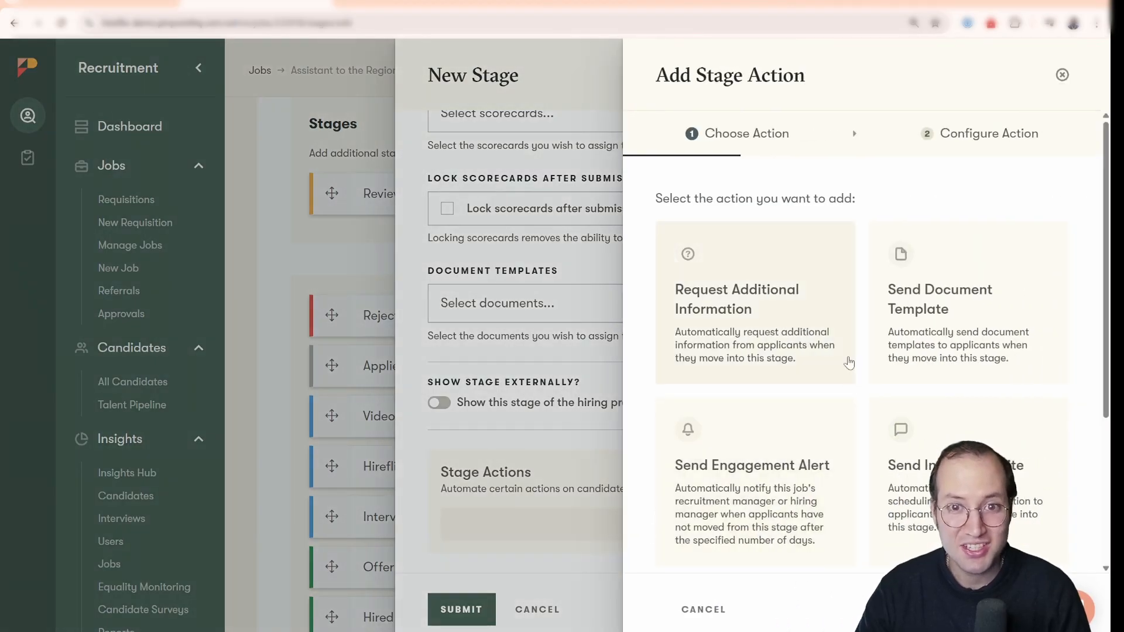
pyautogui.scroll(-4, 849, 360)
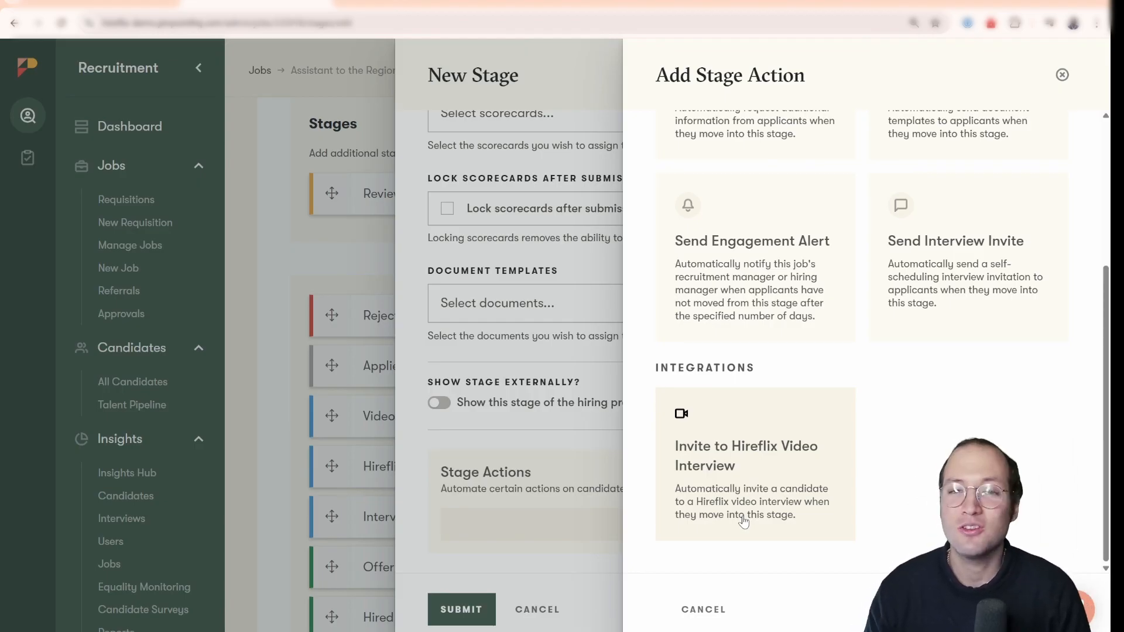
pyautogui.click(743, 521)
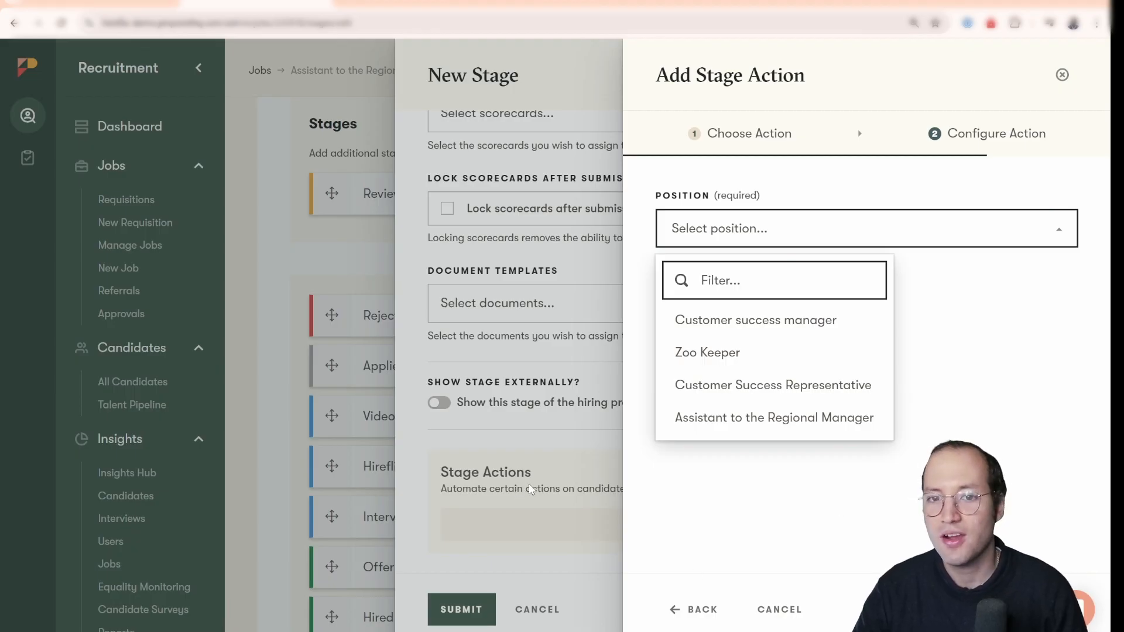
pyautogui.click(758, 539)
pyautogui.click(773, 609)
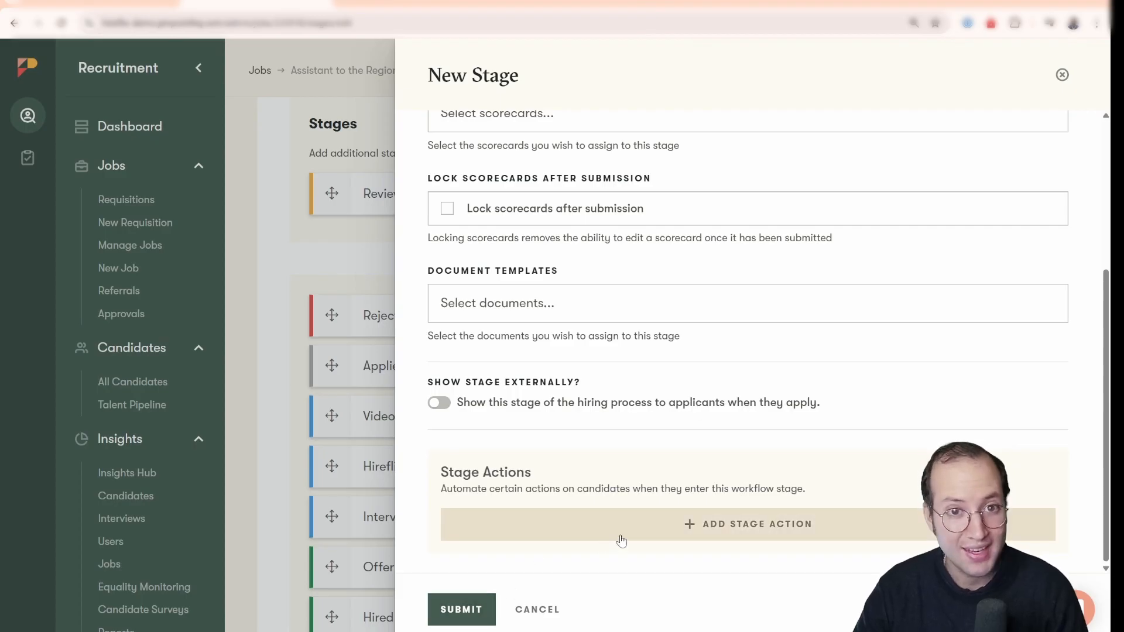
# Step: Submit the new Hireflix stage and view the job's candidates in the Applied stage
pyautogui.click(477, 609)
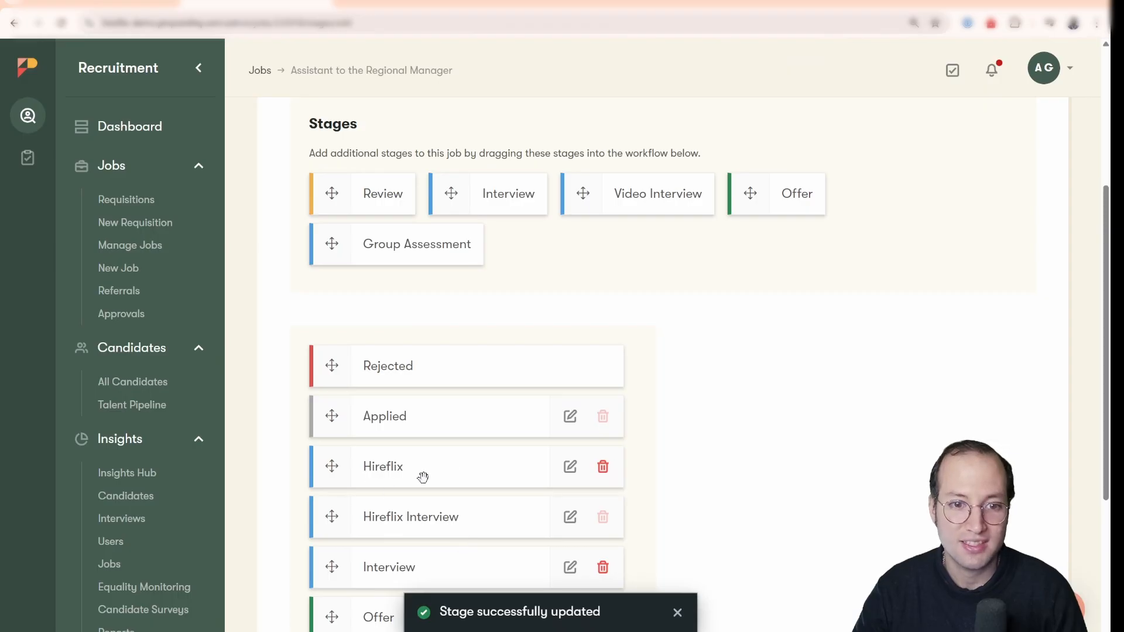
pyautogui.scroll(2, 435, 477)
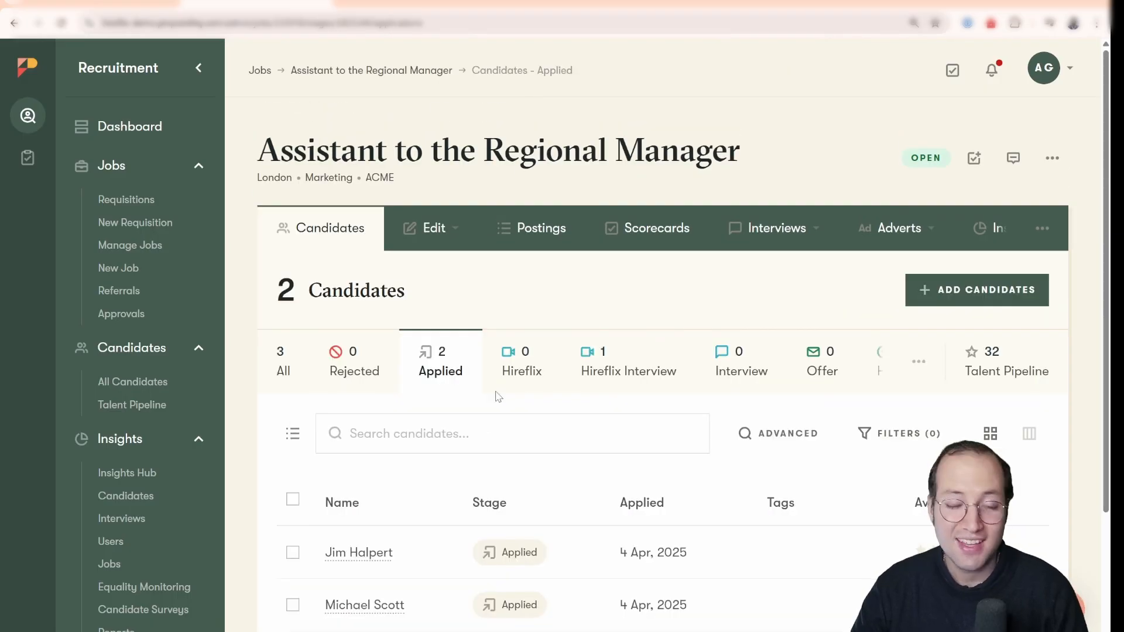
pyautogui.scroll(-1, 498, 397)
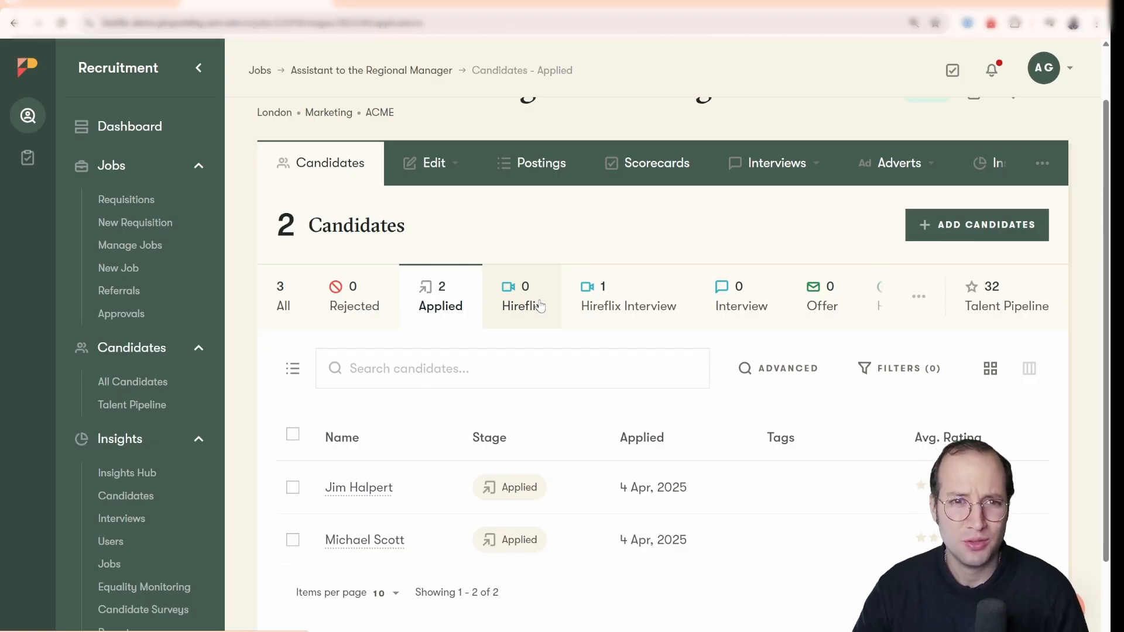
pyautogui.scroll(1, 539, 307)
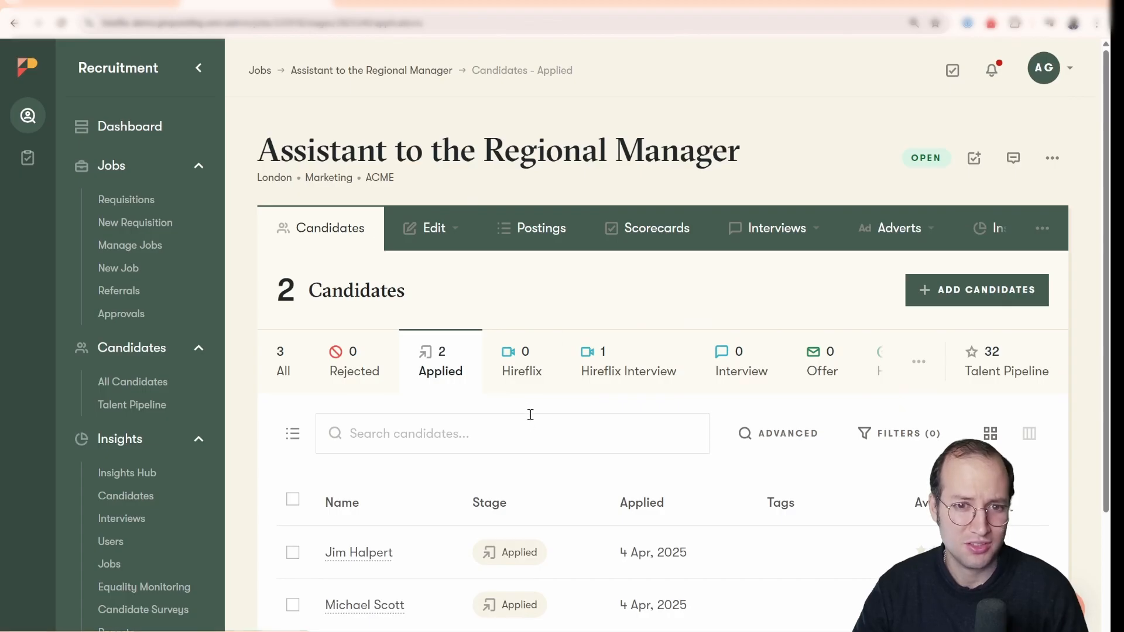
# Step: Configure the Hireflix stage's video interview with the position Assistant to the Regional Manager and save the settings
pyautogui.click(518, 388)
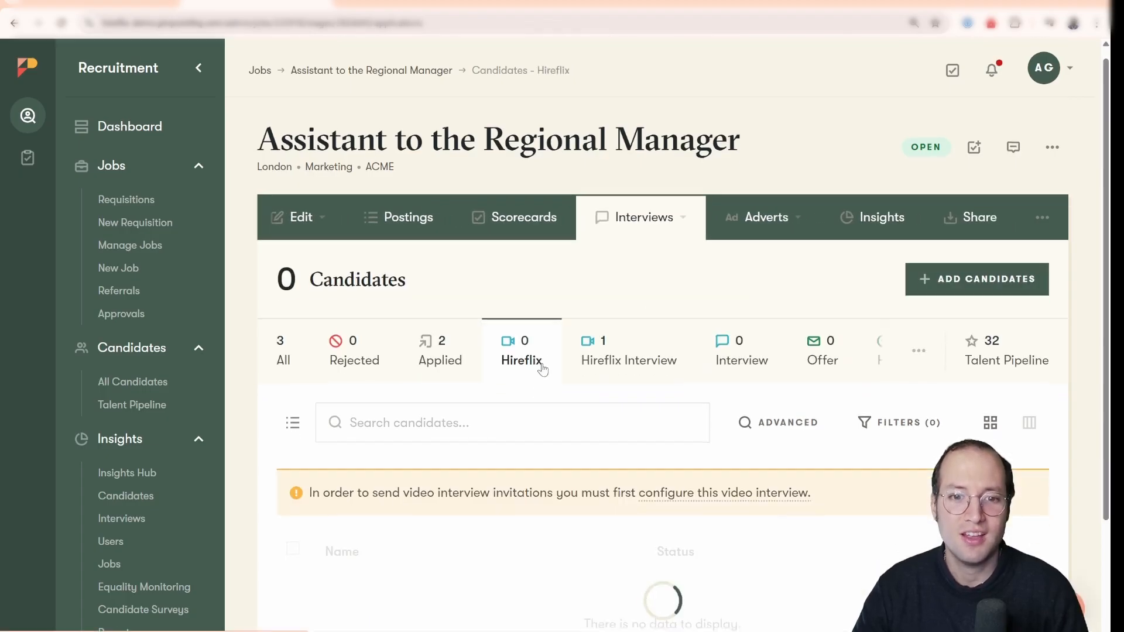
pyautogui.scroll(-2, 410, 372)
pyautogui.moveTo(320, 374); pyautogui.dragTo(588, 376)
pyautogui.click(673, 392)
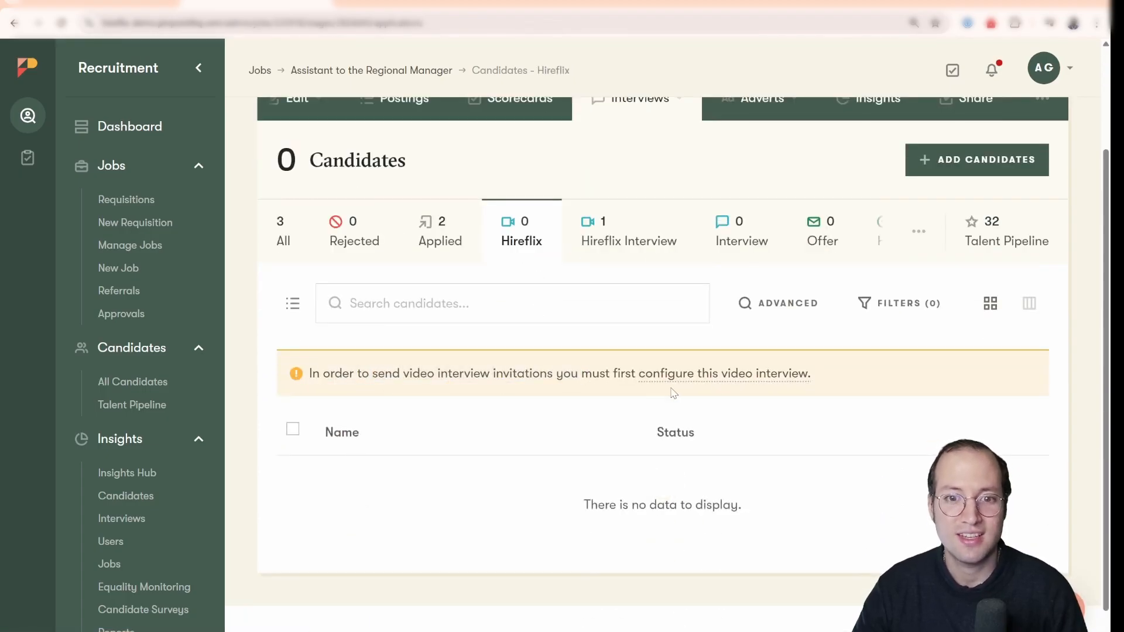
pyautogui.click(748, 377)
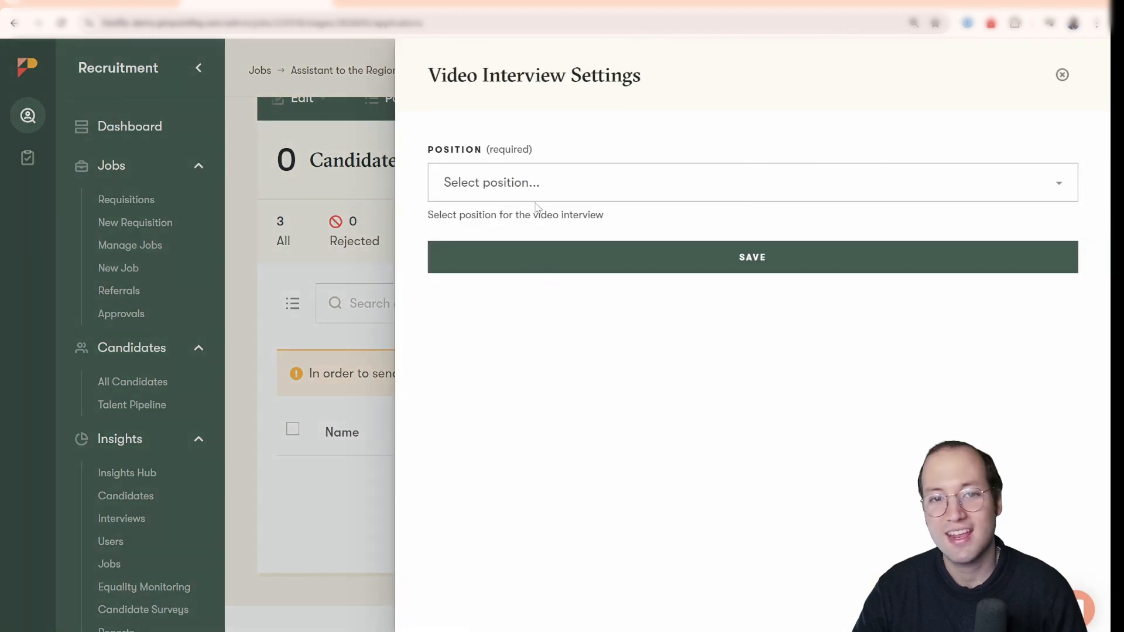
pyautogui.click(543, 187)
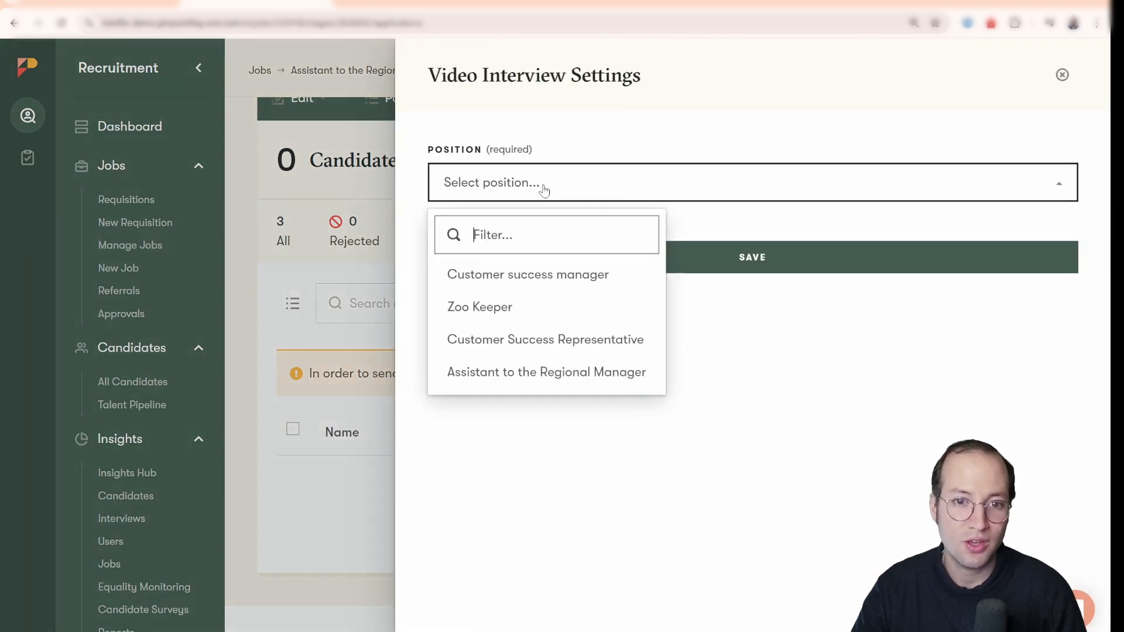
pyautogui.click(547, 371)
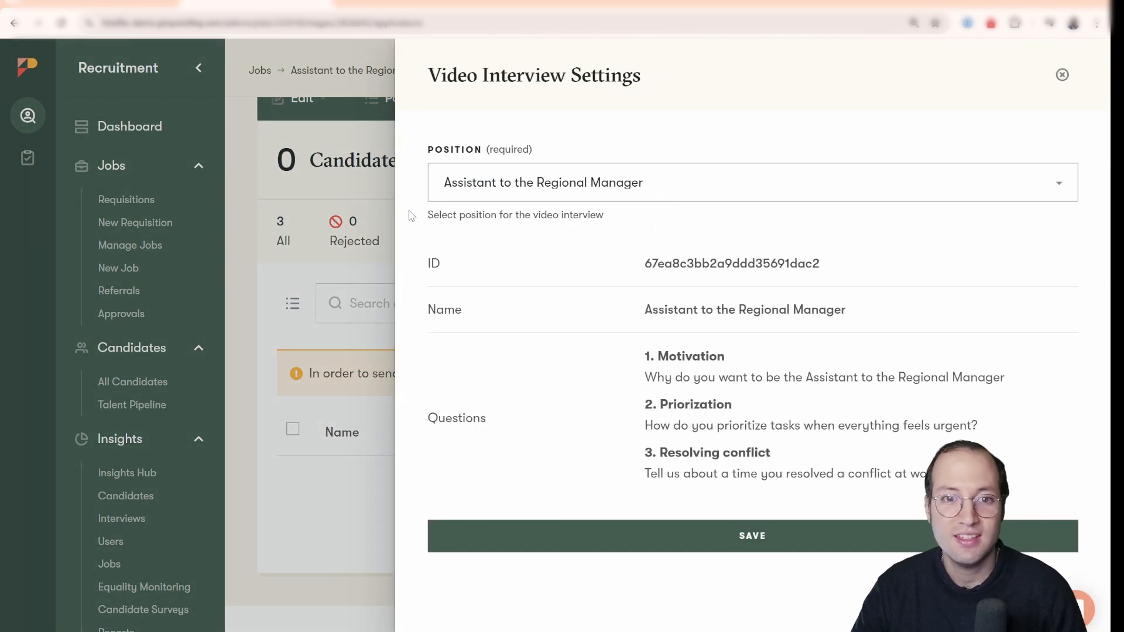
pyautogui.click(661, 550)
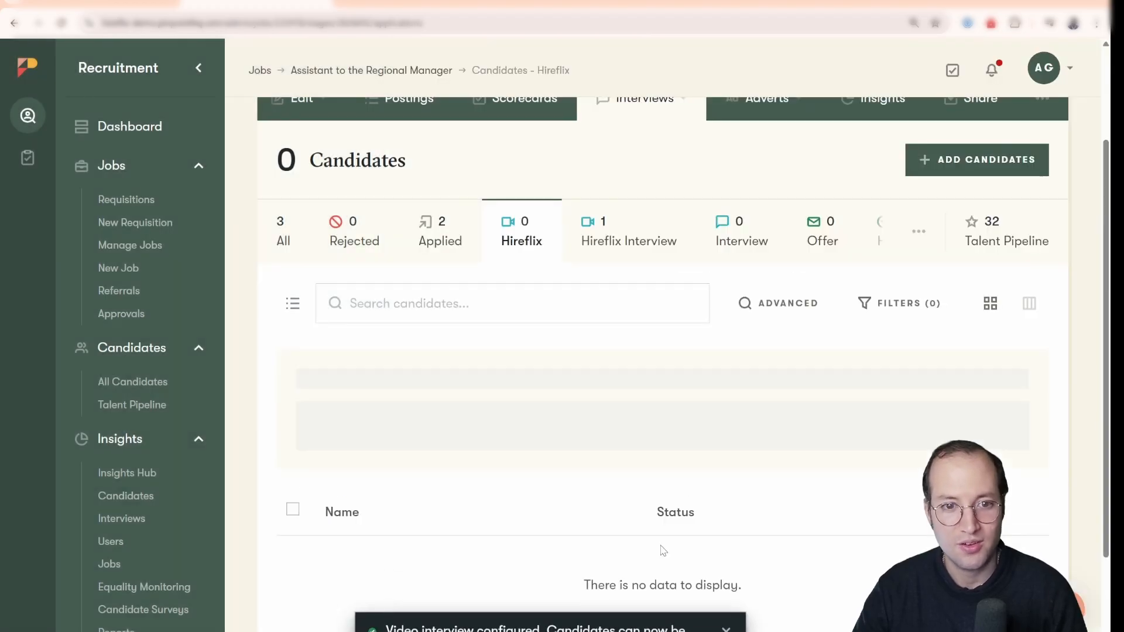
# Step: Move the second candidate listed in the Applied stage to the Hireflix stage
pyautogui.click(434, 240)
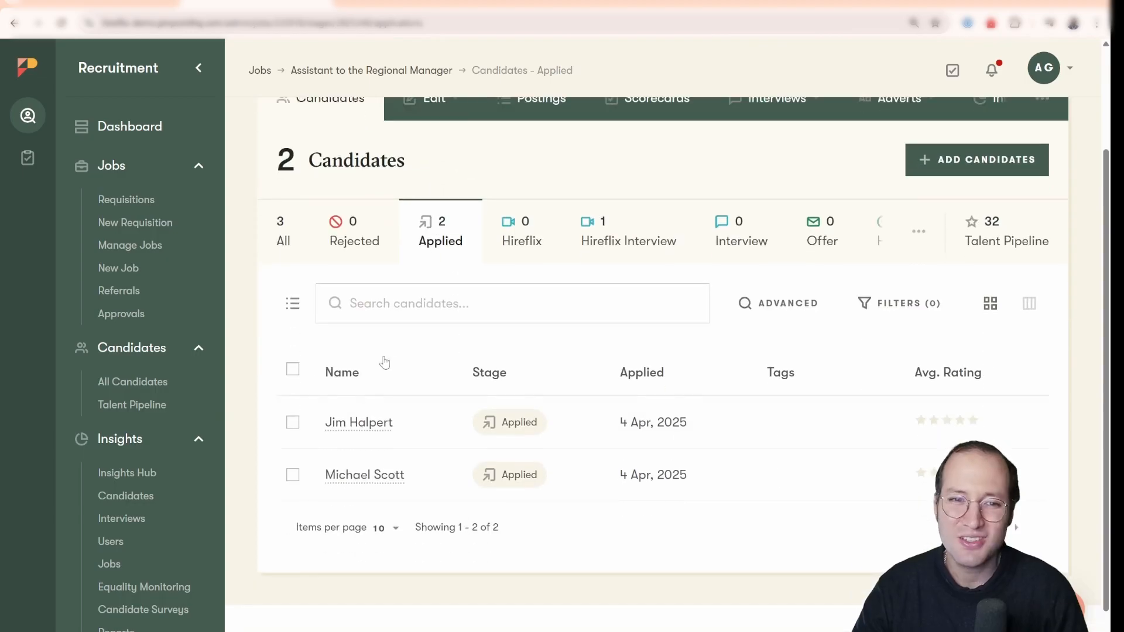
pyautogui.click(293, 476)
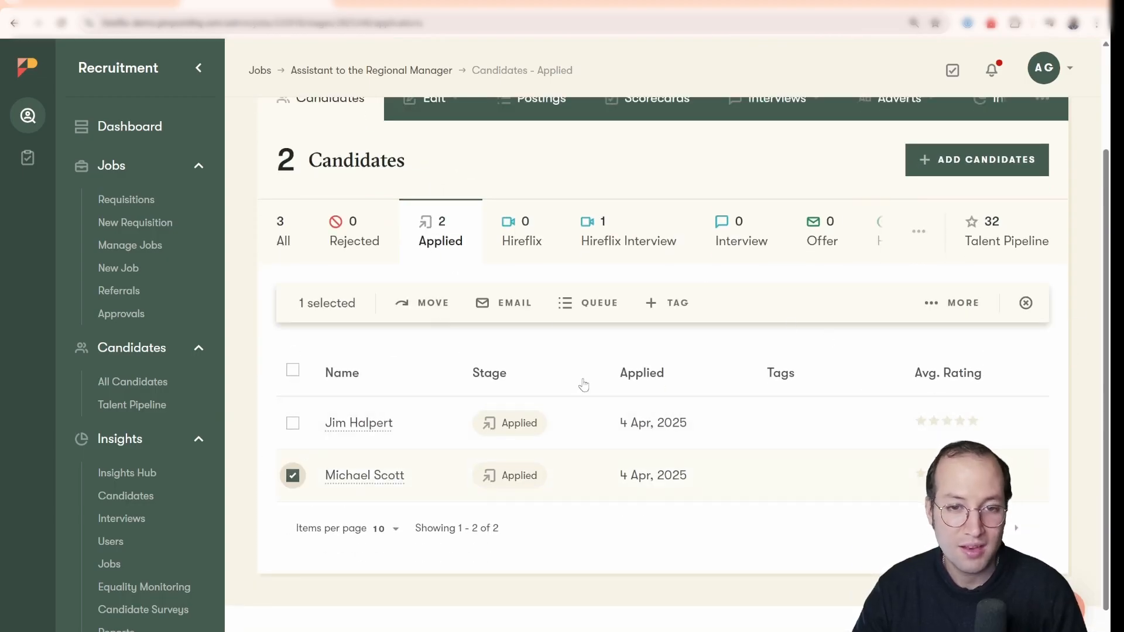
pyautogui.click(417, 303)
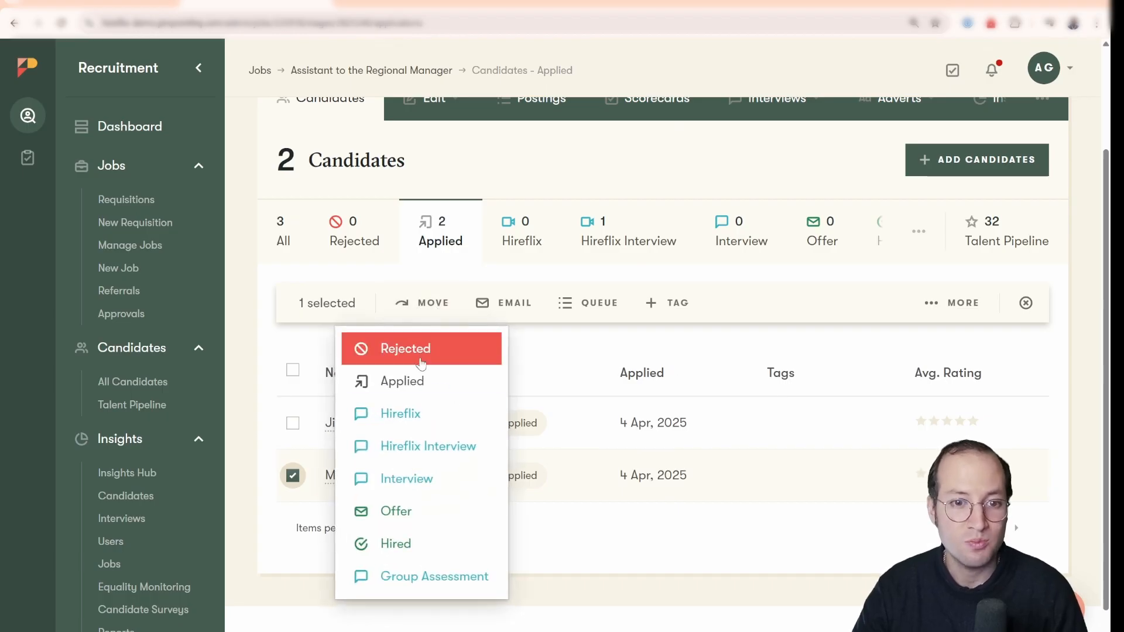
pyautogui.click(399, 413)
pyautogui.click(635, 381)
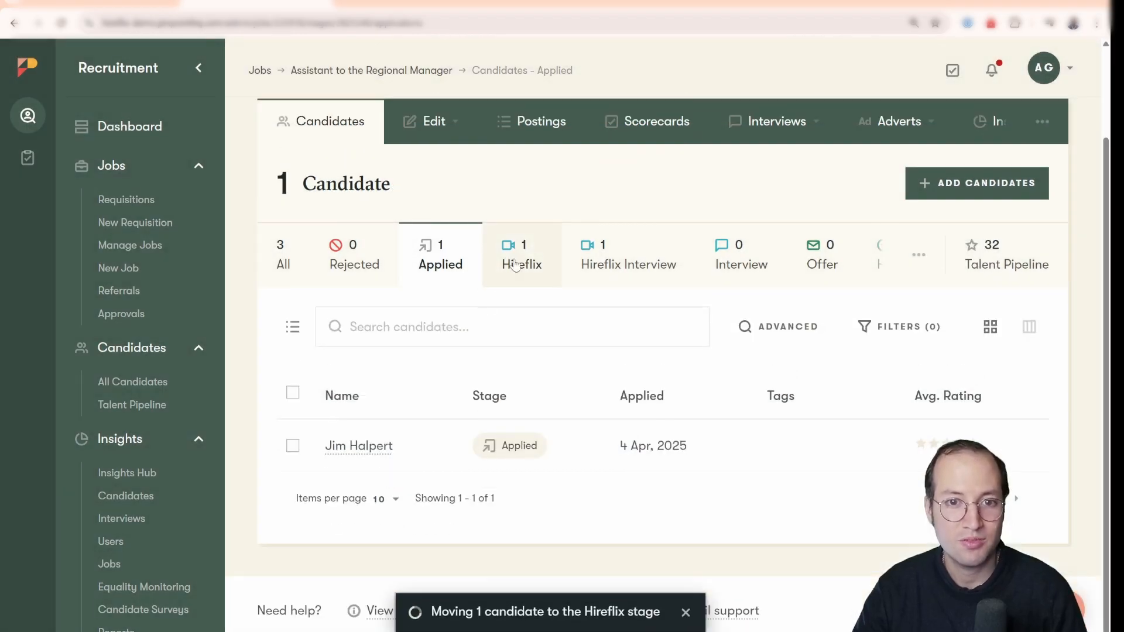
# Step: Invite the candidate in the Hireflix stage to the video interview
pyautogui.click(515, 264)
pyautogui.scroll(-4, 462, 425)
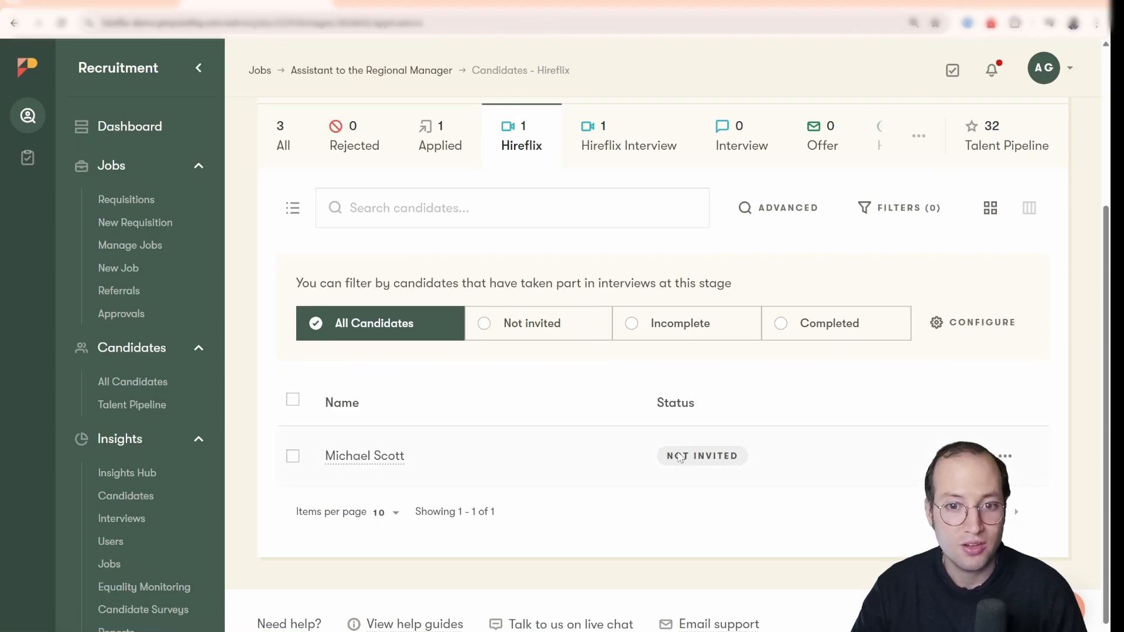
pyautogui.moveTo(670, 460); pyautogui.dragTo(727, 472)
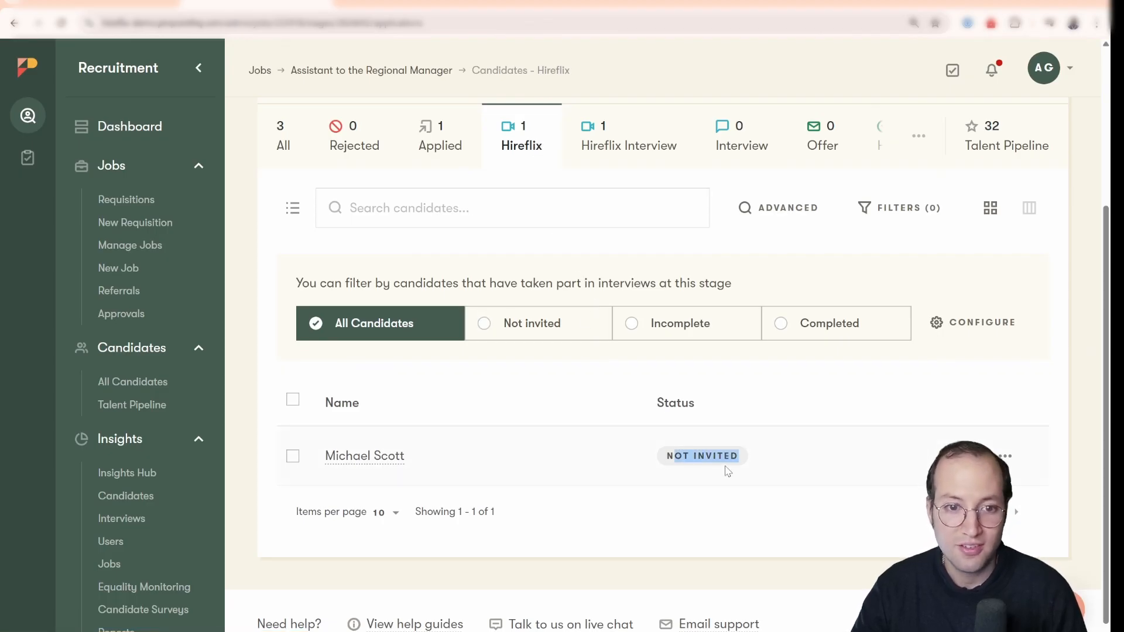
pyautogui.click(292, 456)
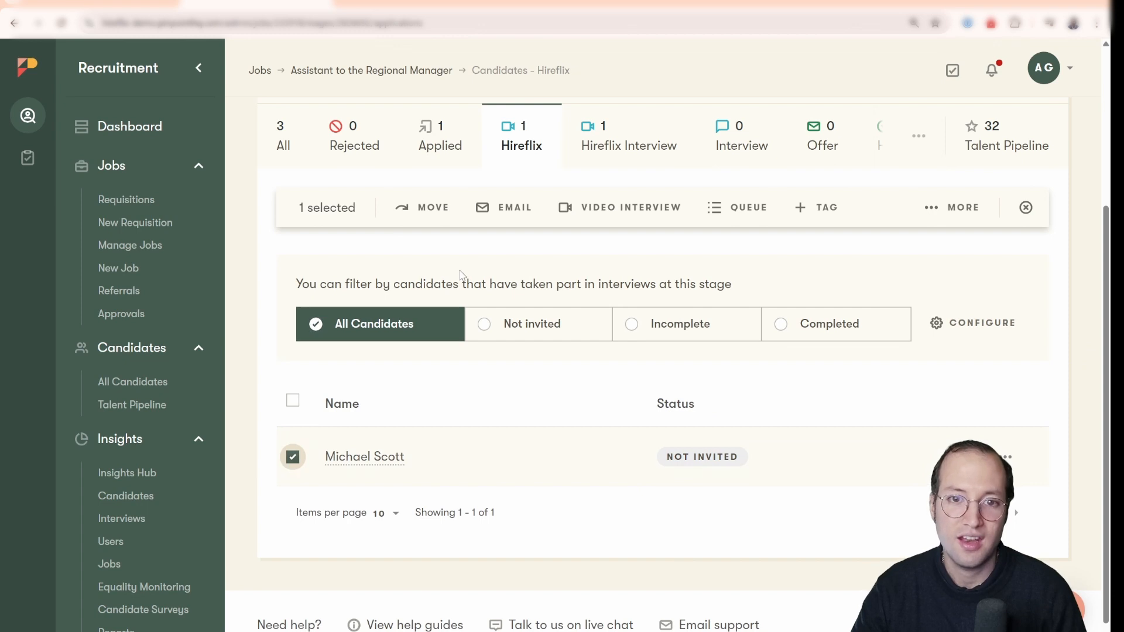
pyautogui.click(591, 216)
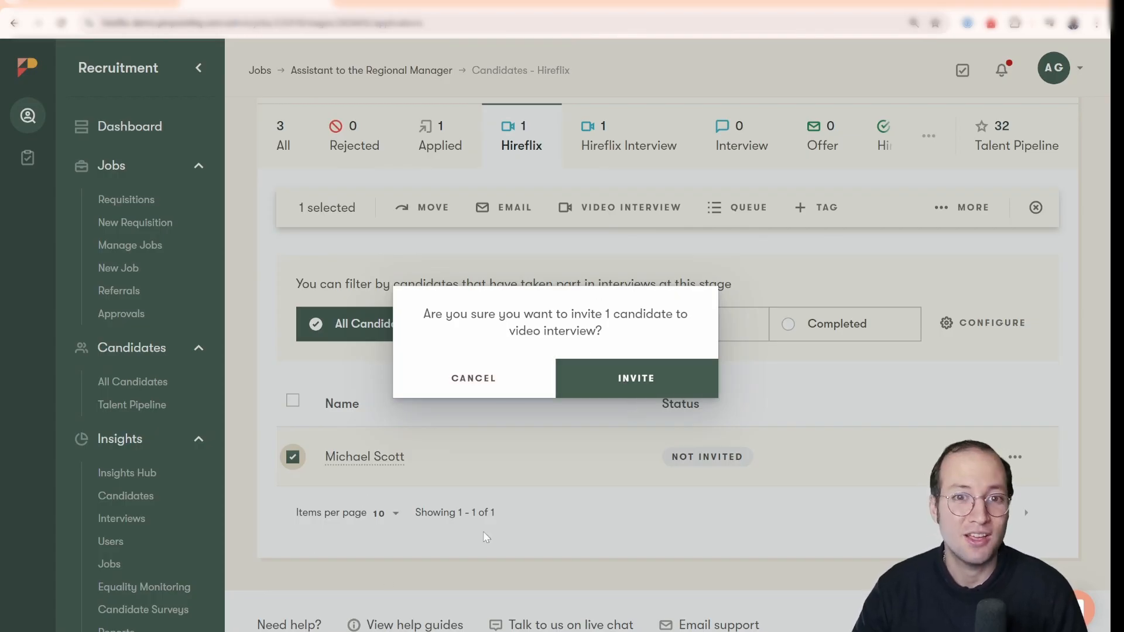
pyautogui.click(606, 387)
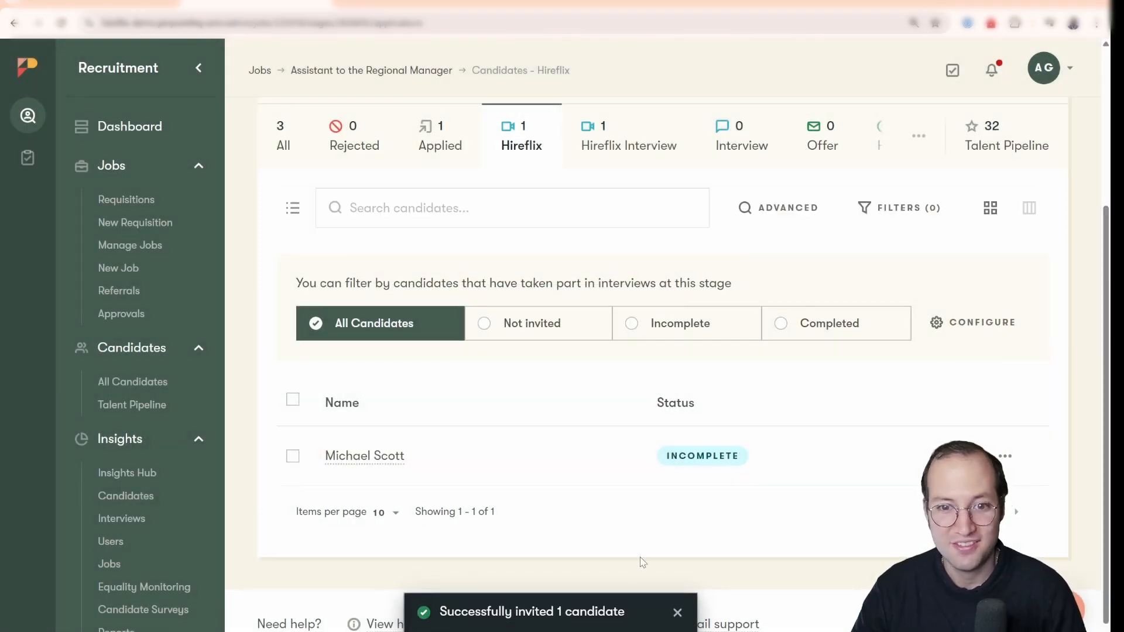
# Step: Check the candidate's interview status, look for the invitation in the Hireflix position, and return to Pinpoint
pyautogui.moveTo(677, 467)
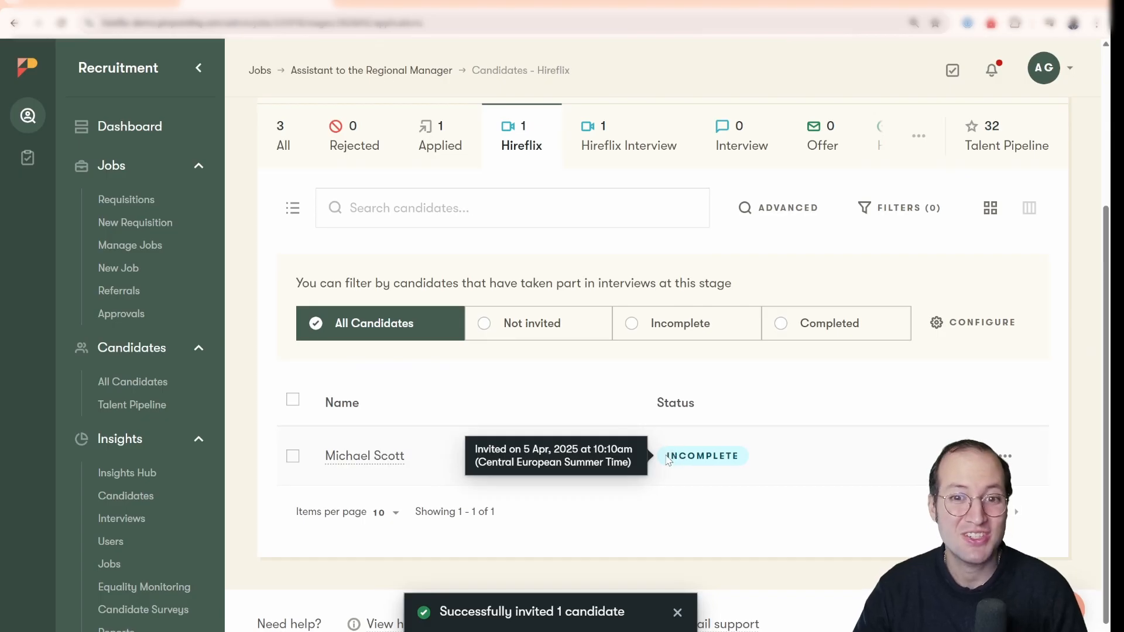
pyautogui.moveTo(668, 461); pyautogui.dragTo(734, 457)
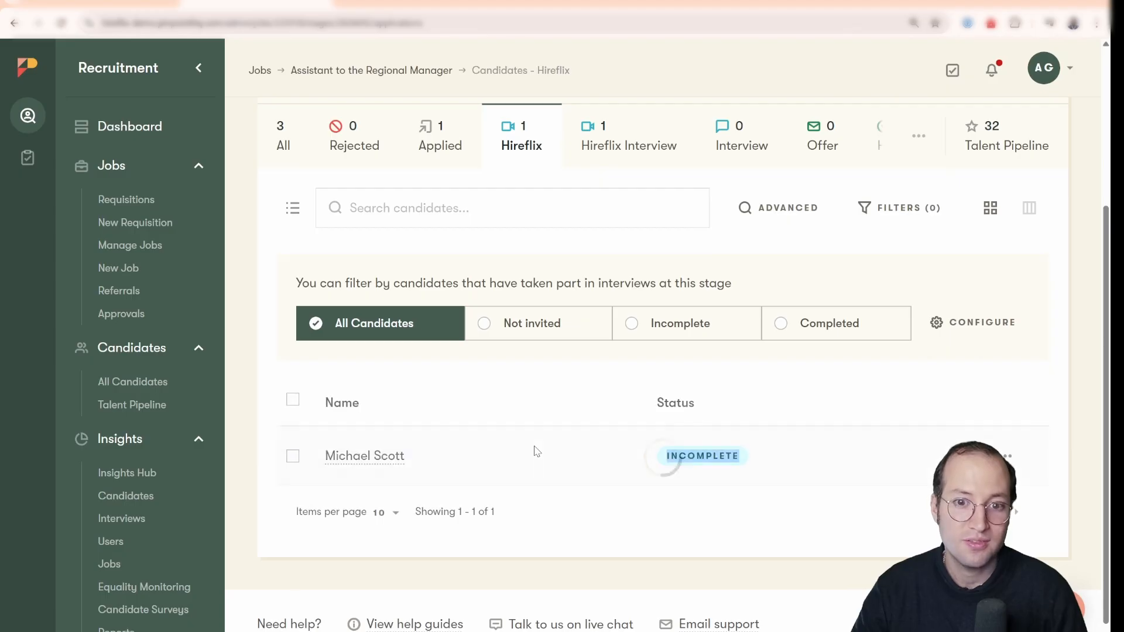
pyautogui.click(565, 3)
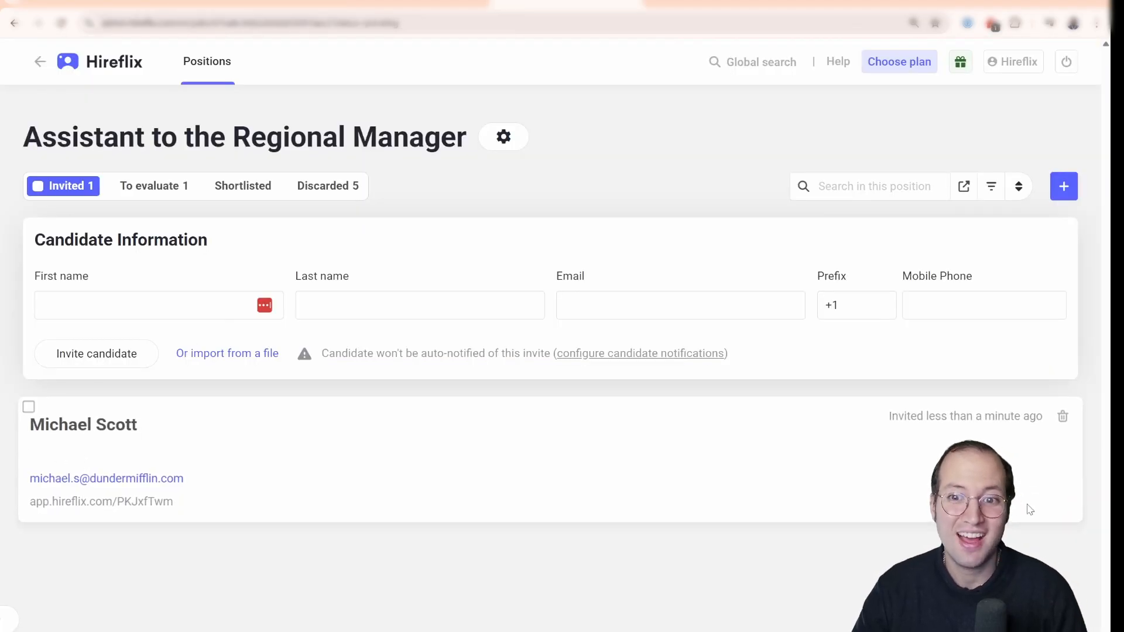
pyautogui.click(255, 3)
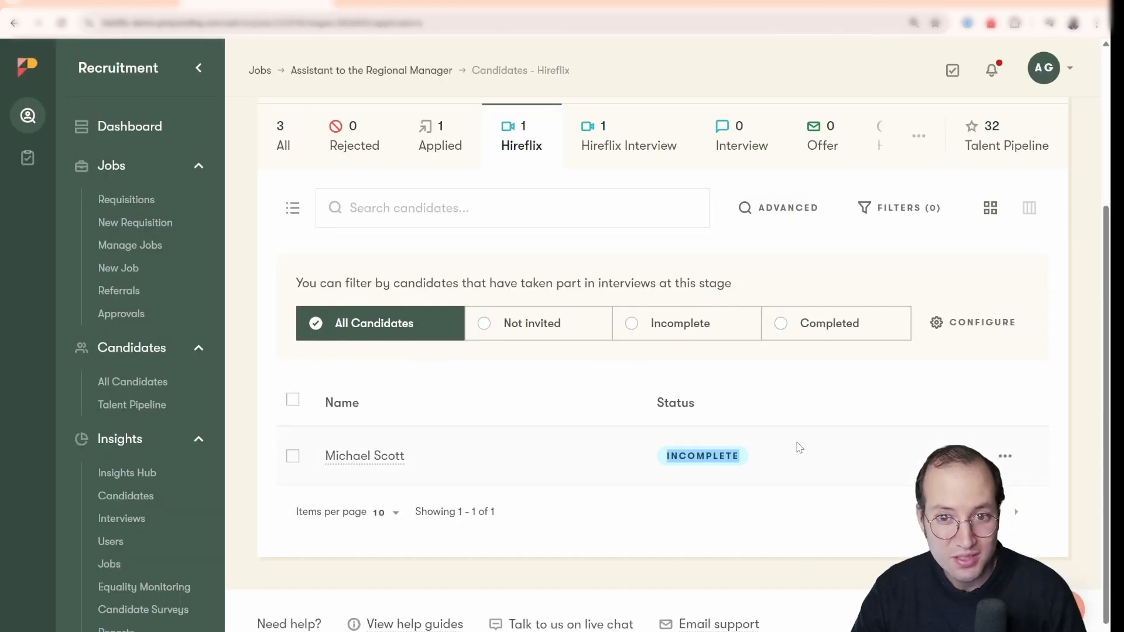
# Step: Review the invited candidate's video interviews and return to the Assistant to the Regional Manager job's candidates
pyautogui.click(370, 456)
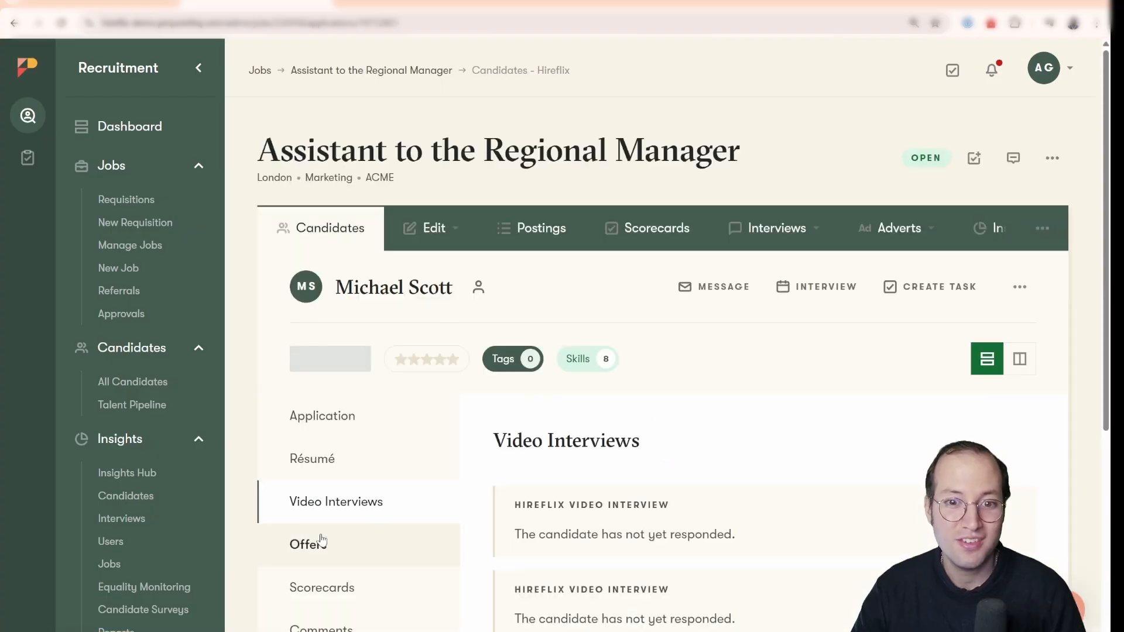
pyautogui.scroll(-1, 767, 361)
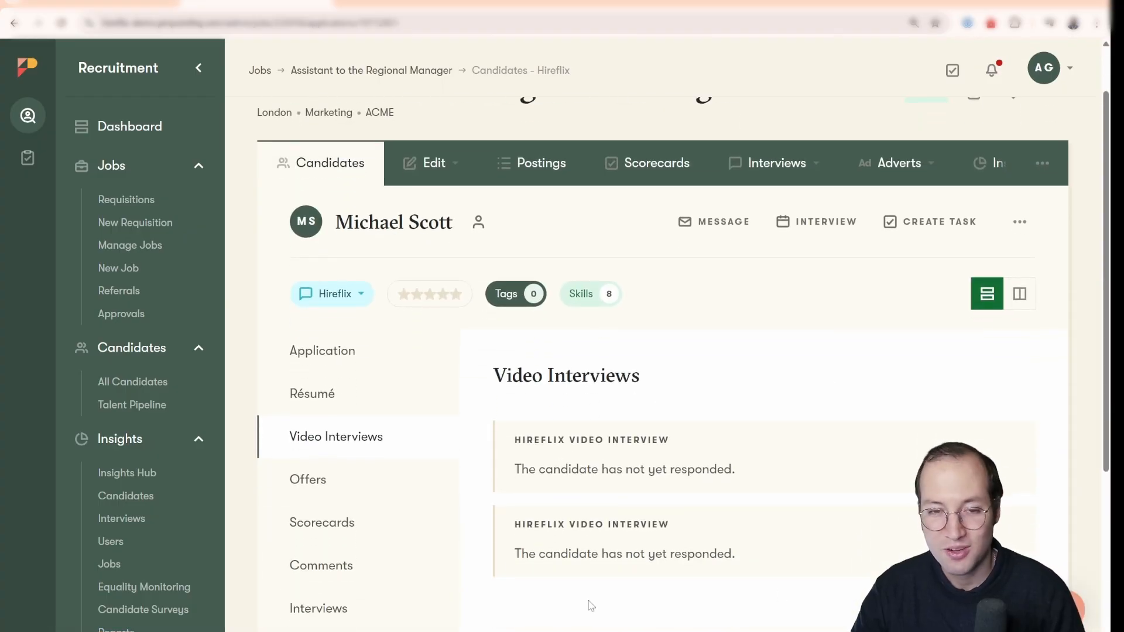
pyautogui.scroll(1, 382, 309)
pyautogui.rightClick(378, 299)
pyautogui.click(413, 193)
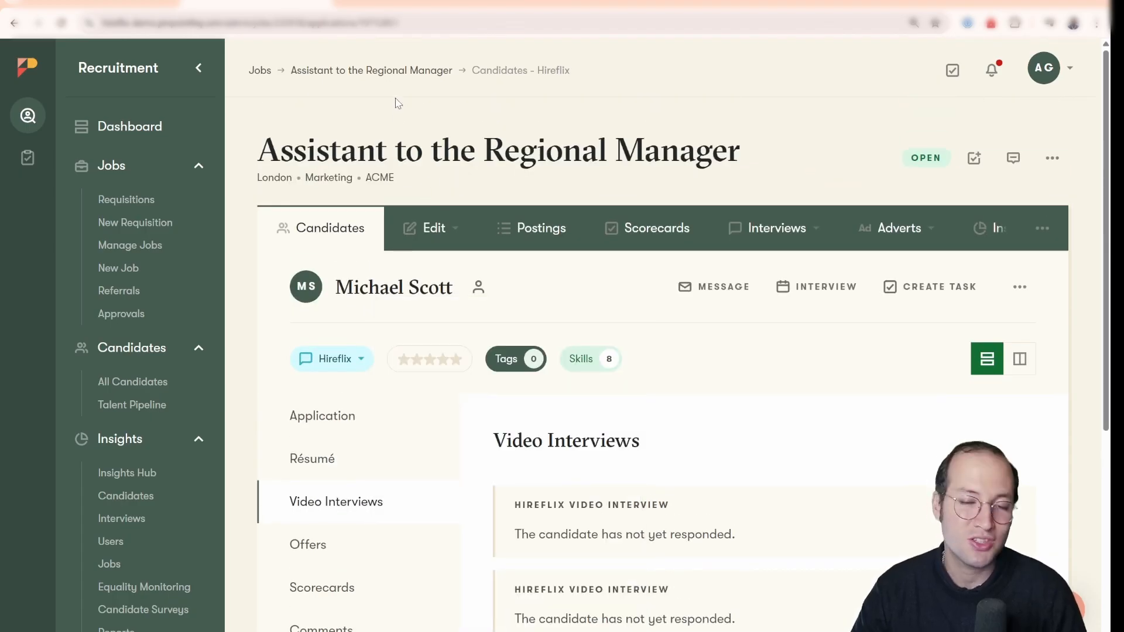
pyautogui.click(410, 82)
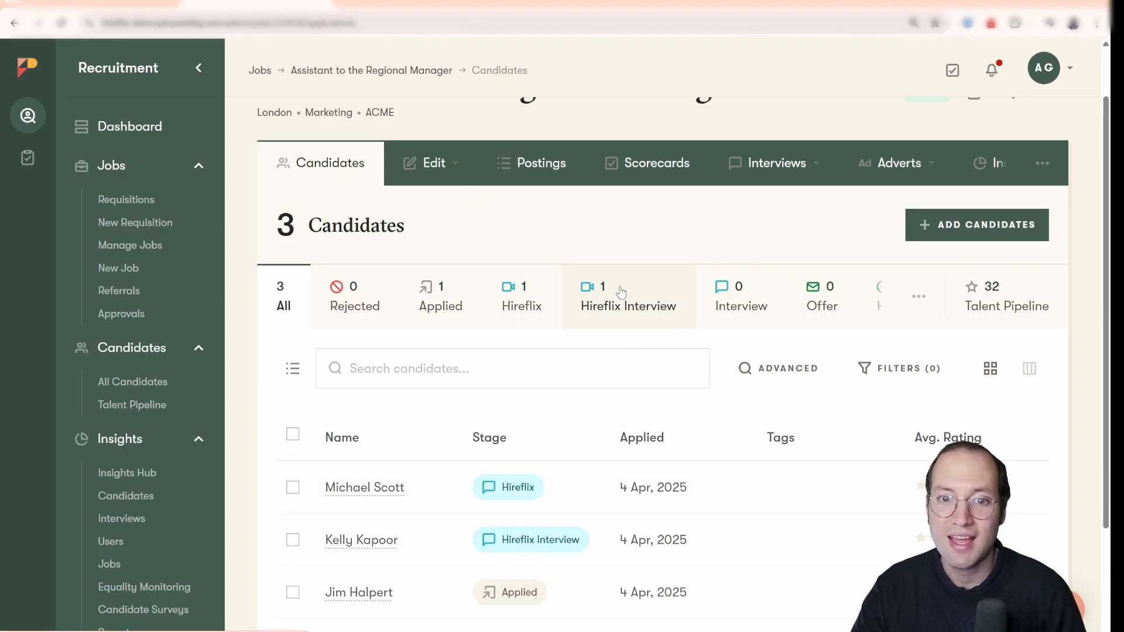
# Step: Examine the stage actions of the job's Hireflix Interview stage and submit the stage without changes
pyautogui.click(416, 173)
pyautogui.click(415, 202)
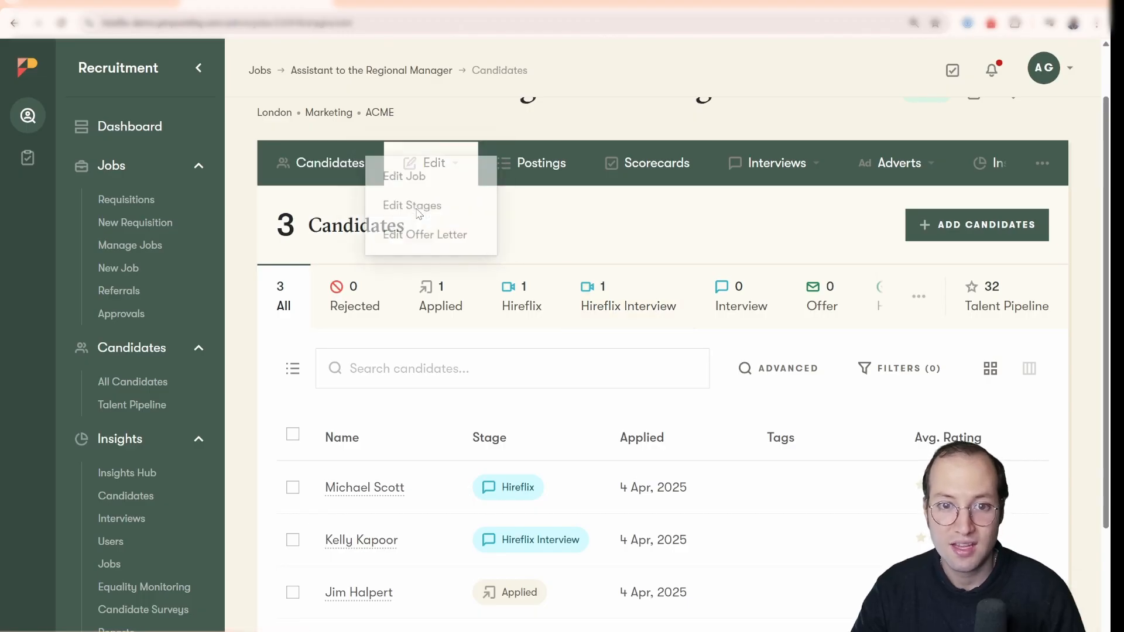
pyautogui.scroll(-5, 645, 414)
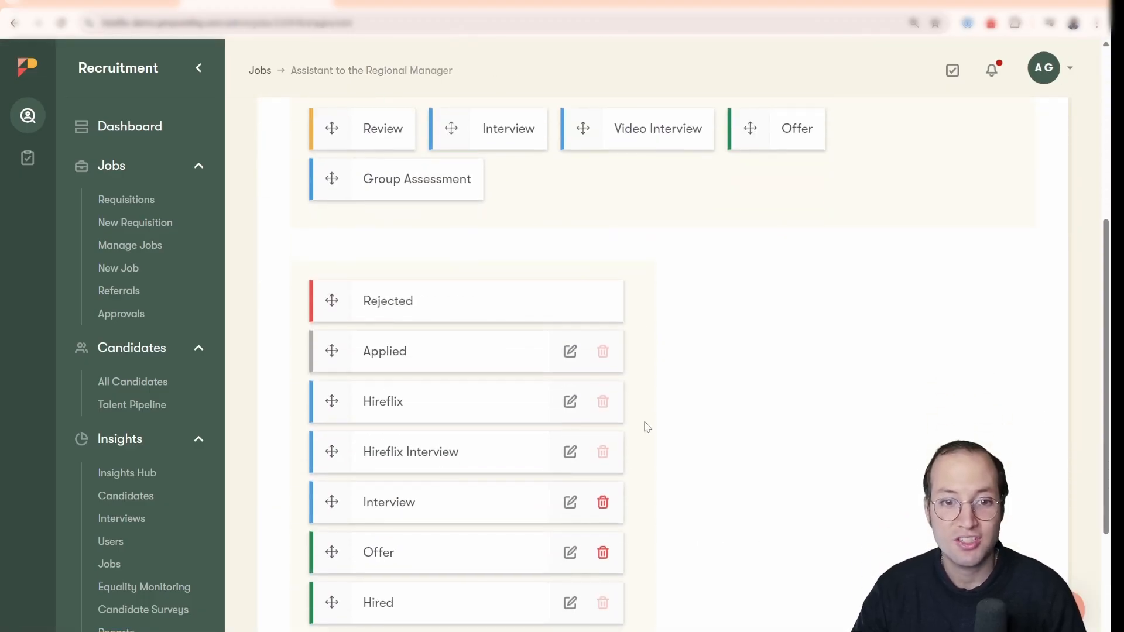
pyautogui.click(572, 462)
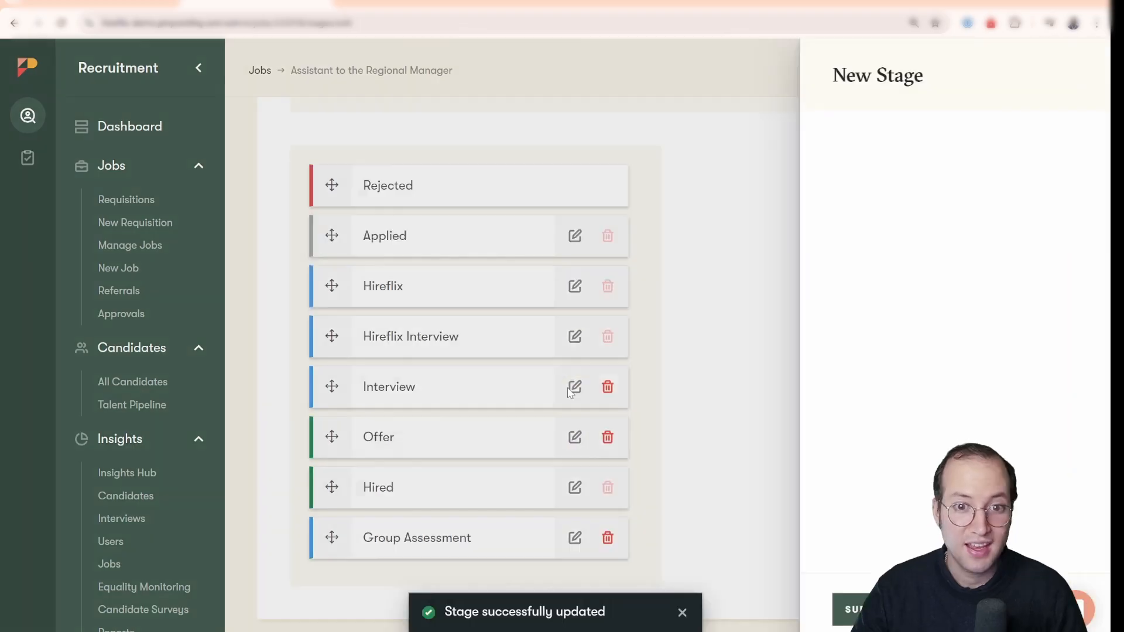
pyautogui.scroll(-5, 608, 251)
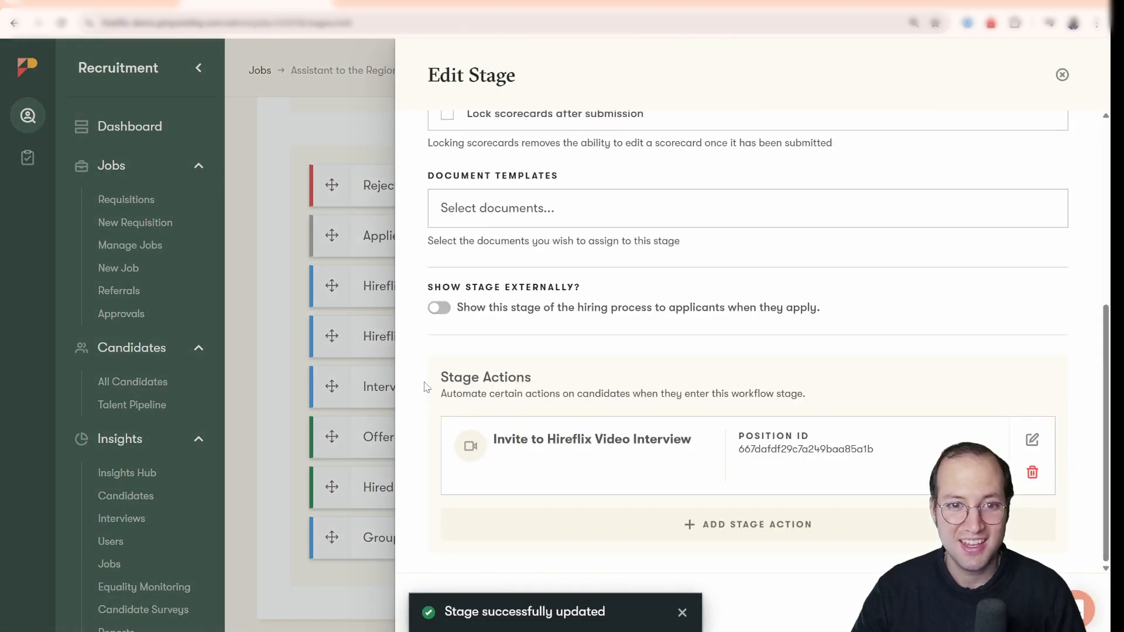
pyautogui.moveTo(427, 387); pyautogui.dragTo(913, 486)
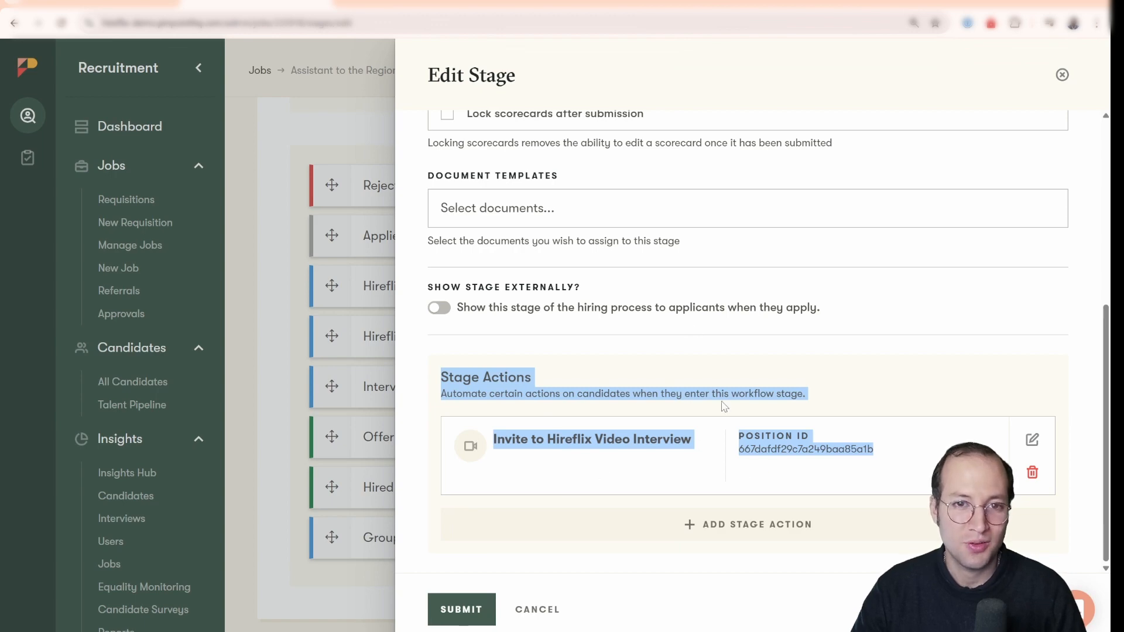
pyautogui.click(464, 611)
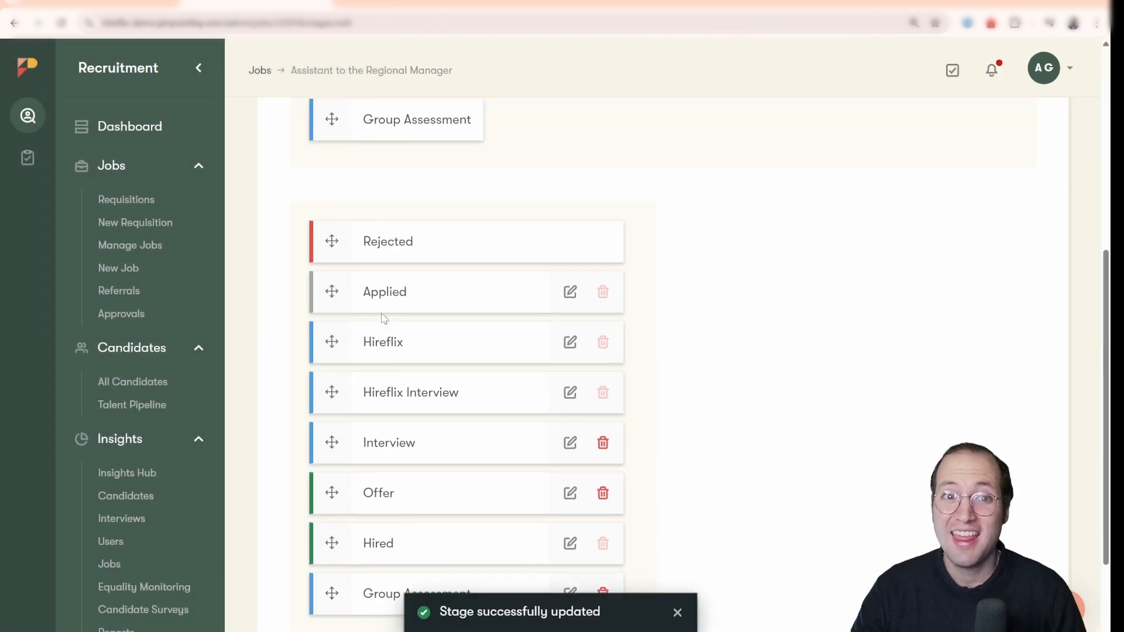
# Step: Move the remaining Applied candidate to the Hireflix Interview stage, accepting the automatic video interview invitation
pyautogui.scroll(10, 384, 318)
pyautogui.click(328, 229)
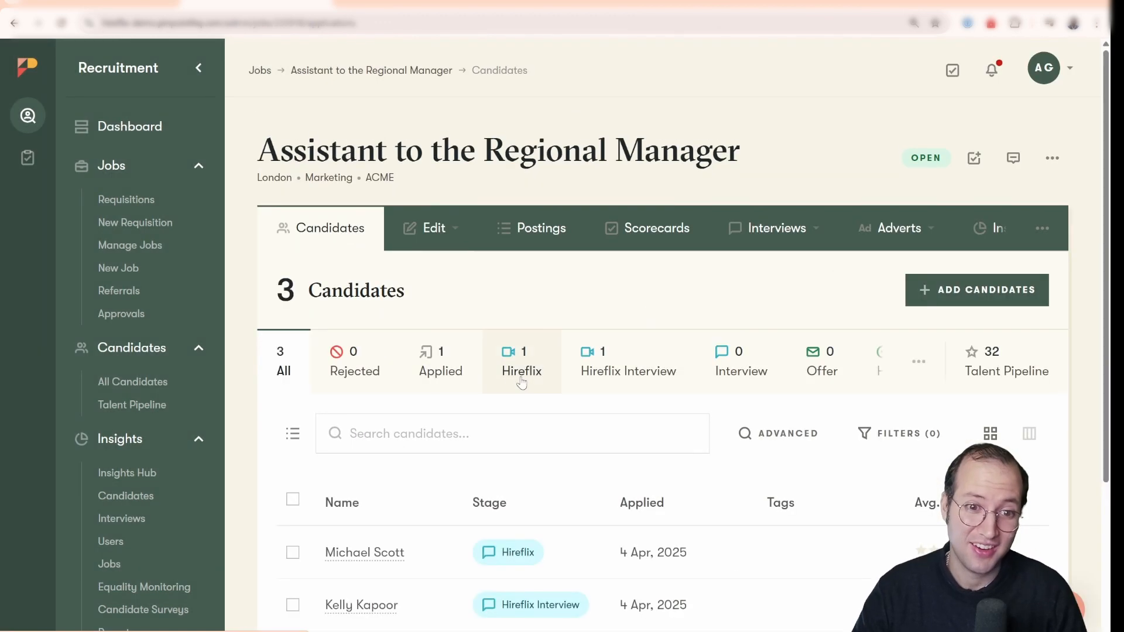
pyautogui.scroll(-3, 521, 384)
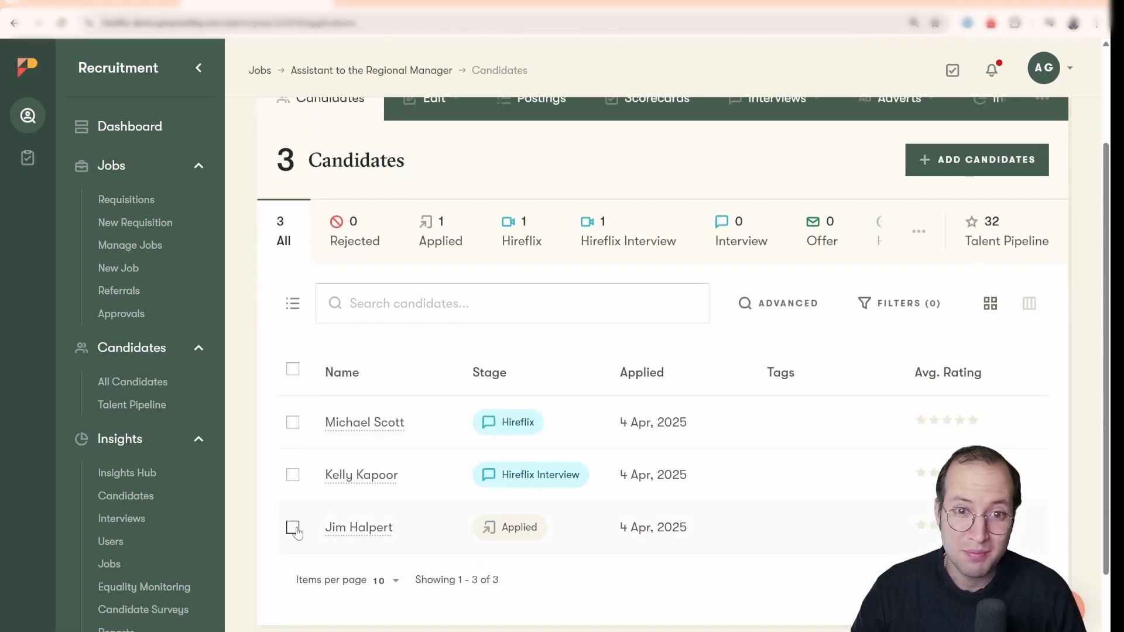
pyautogui.click(292, 528)
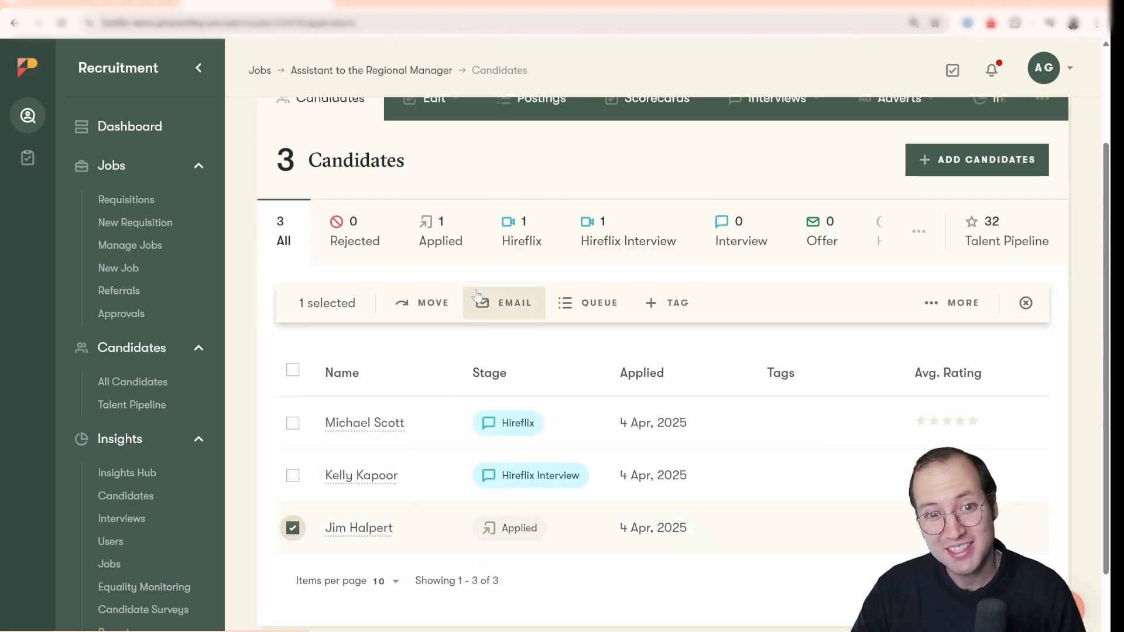
pyautogui.click(416, 309)
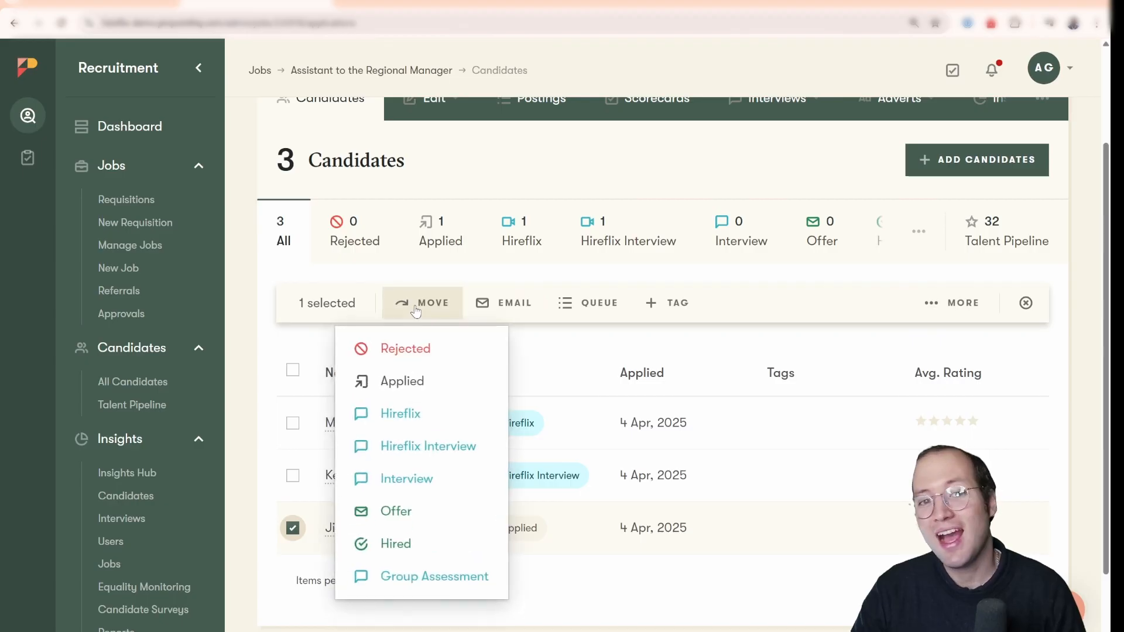
pyautogui.click(419, 448)
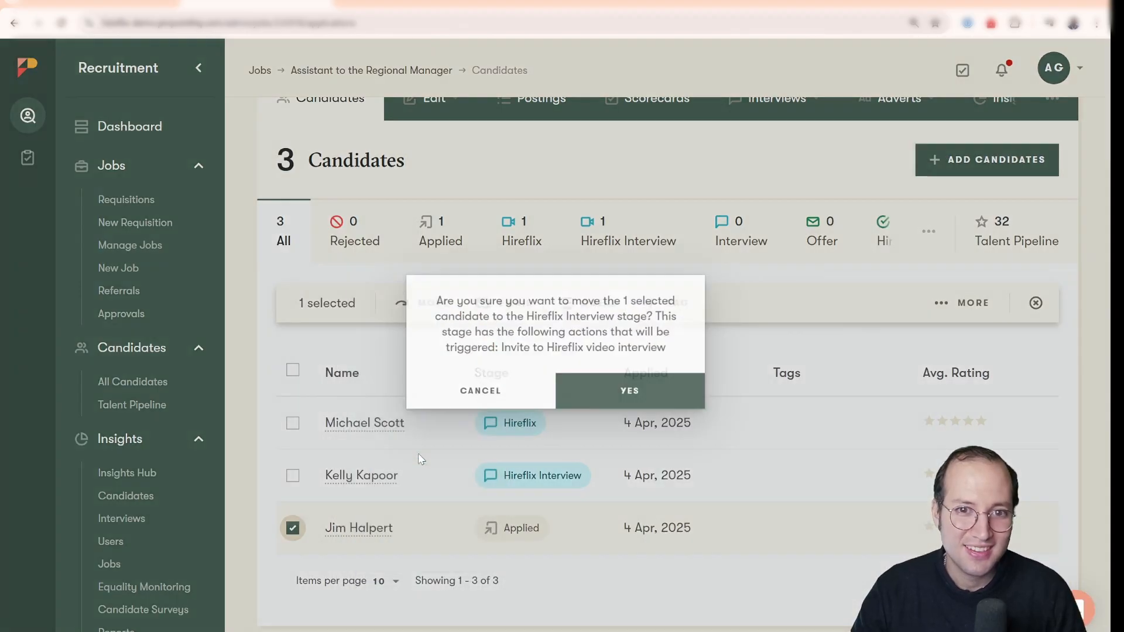
pyautogui.click(615, 398)
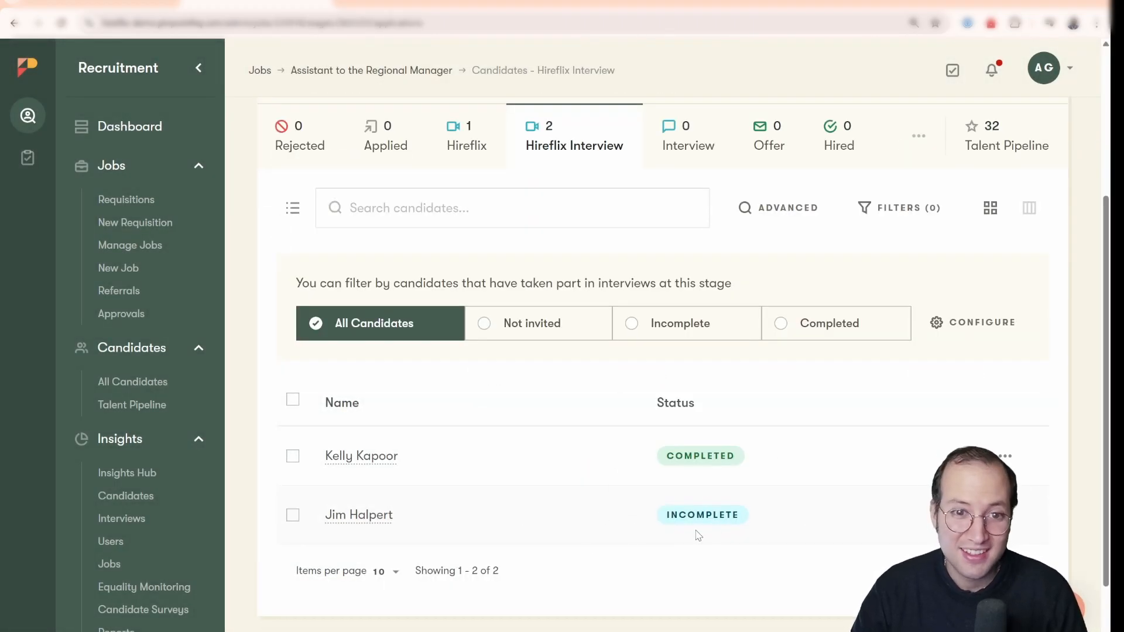
# Step: Check the newly moved candidate's interview status in the Hireflix Interview stage and refresh the page
pyautogui.moveTo(717, 525)
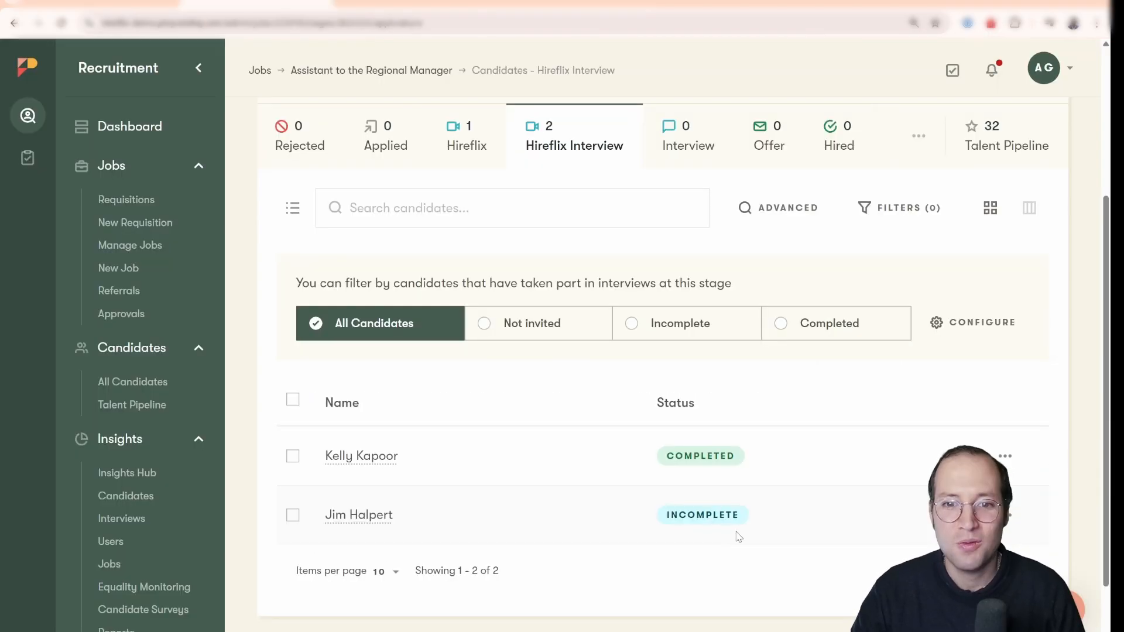
pyautogui.moveTo(740, 517)
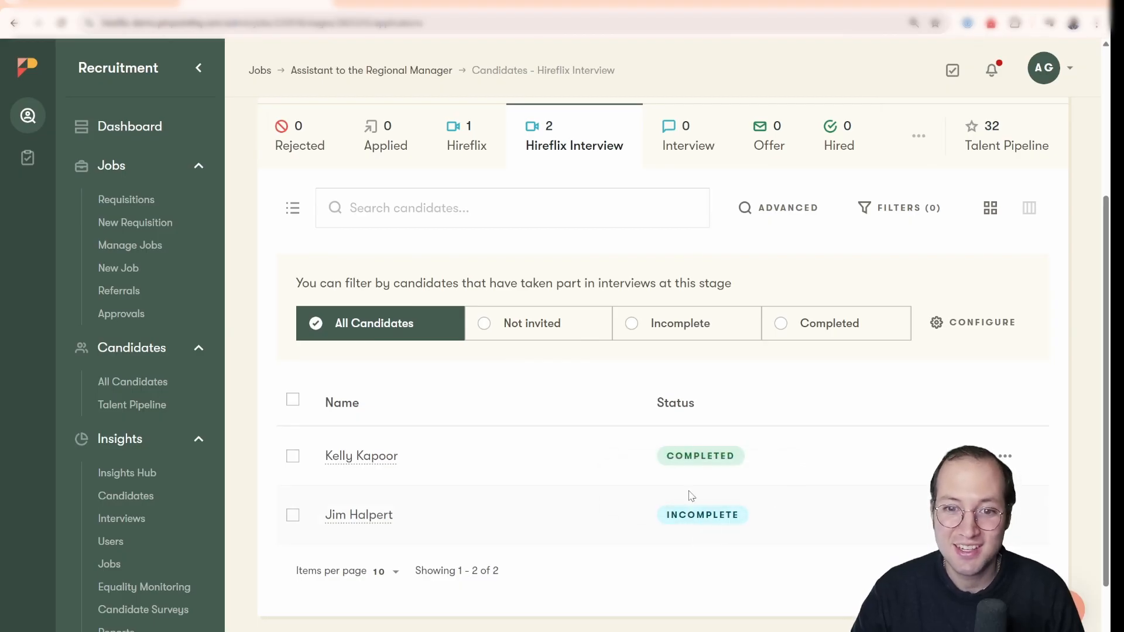
pyautogui.click(62, 29)
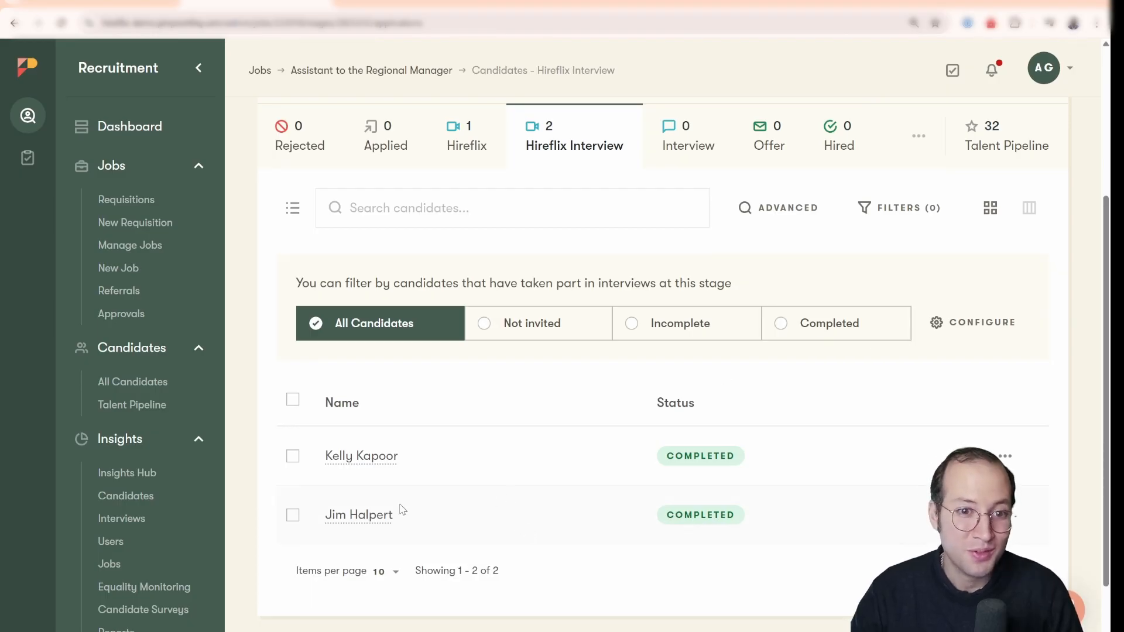
# Step: View the newly moved candidate's video interviews, briefly trying the side-by-side profile layout before restoring the stacked one
pyautogui.click(367, 515)
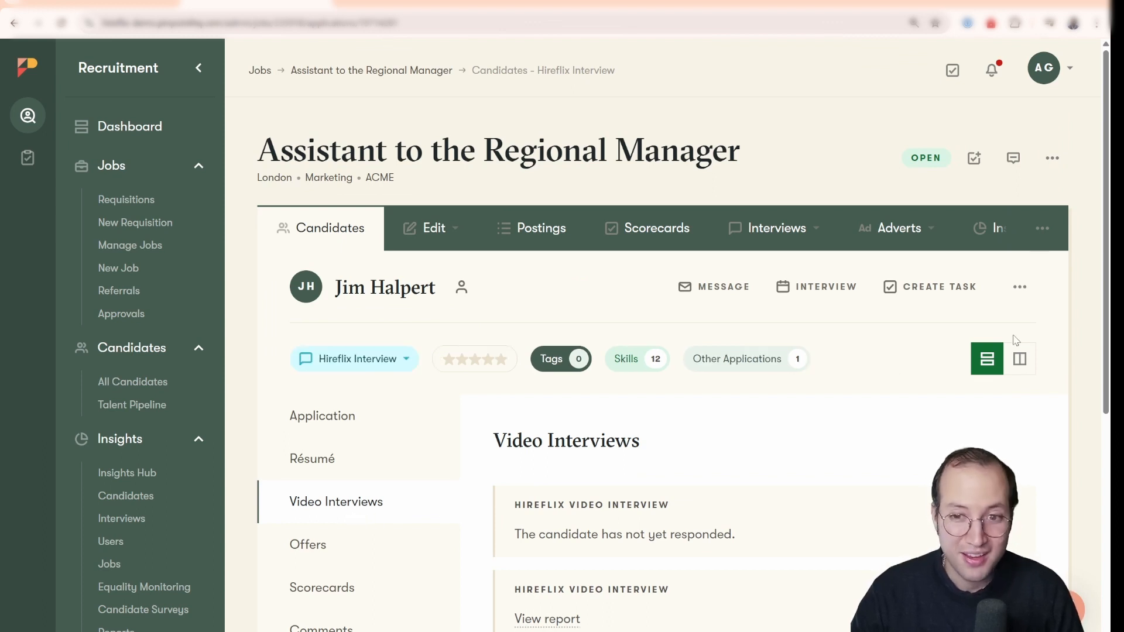
pyautogui.click(1017, 368)
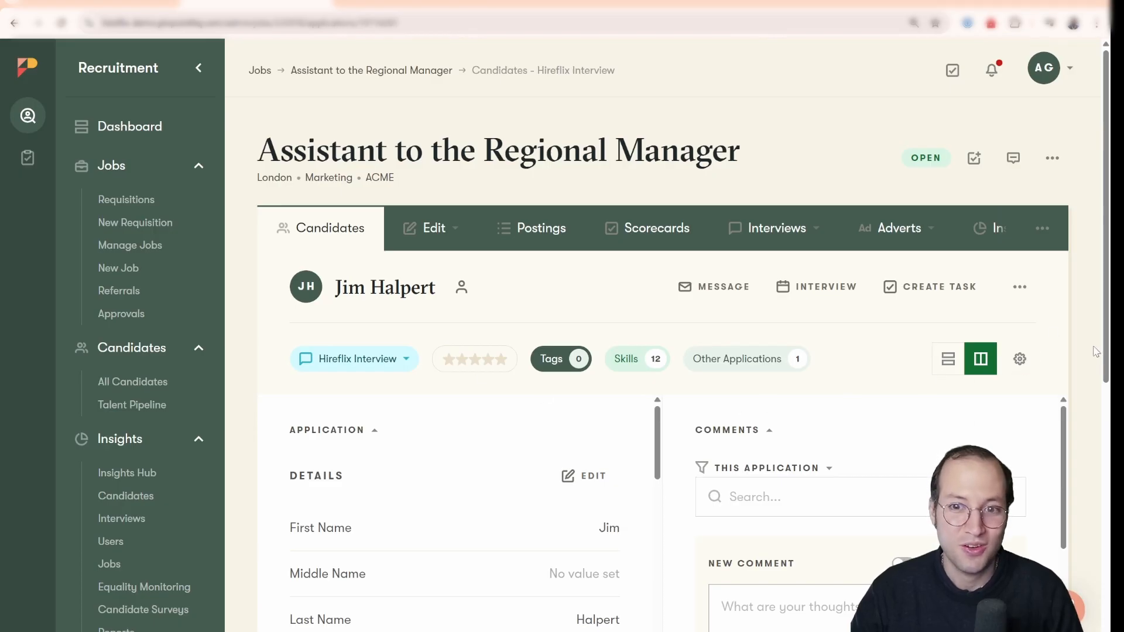
pyautogui.click(948, 358)
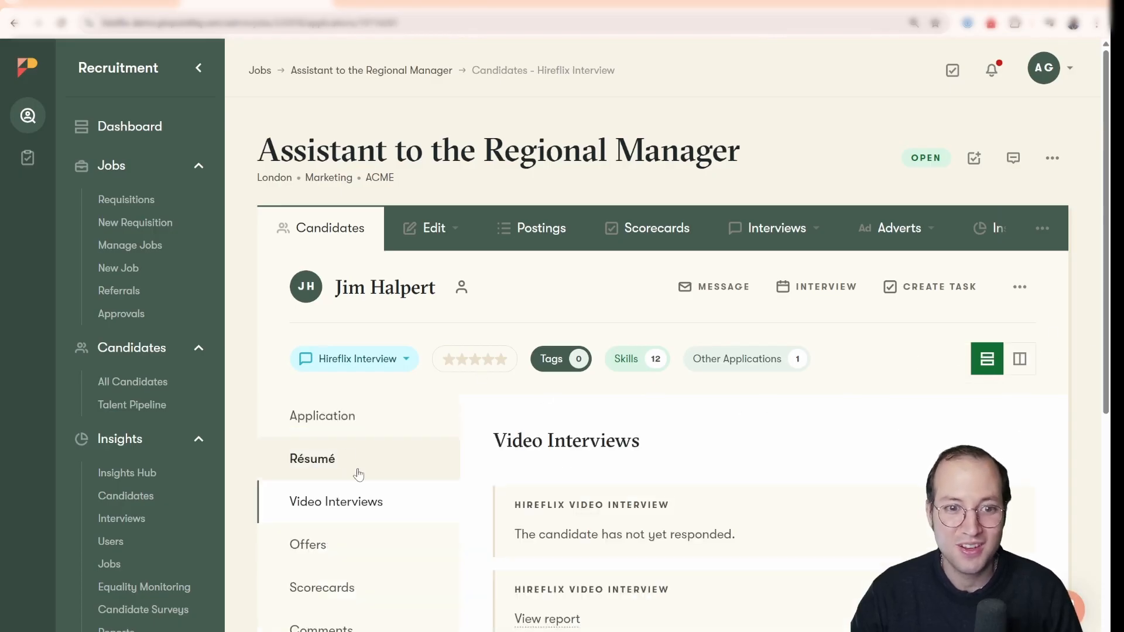
pyautogui.scroll(-3, 761, 433)
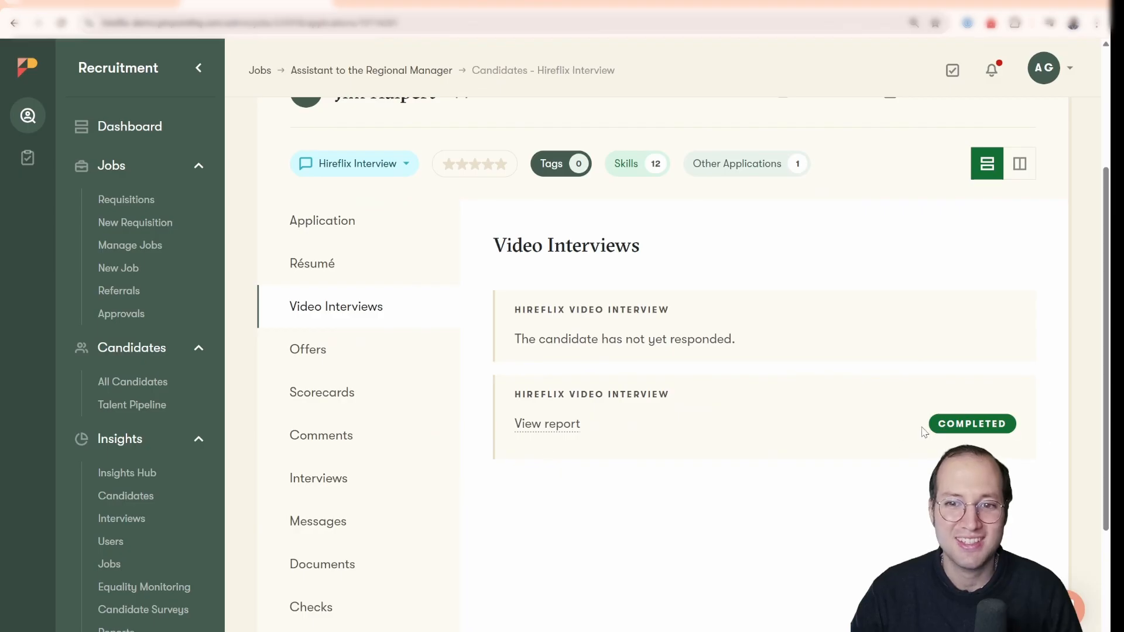
# Step: View the completed Hireflix interview report, then play and pause the Motivation answer
pyautogui.click(531, 432)
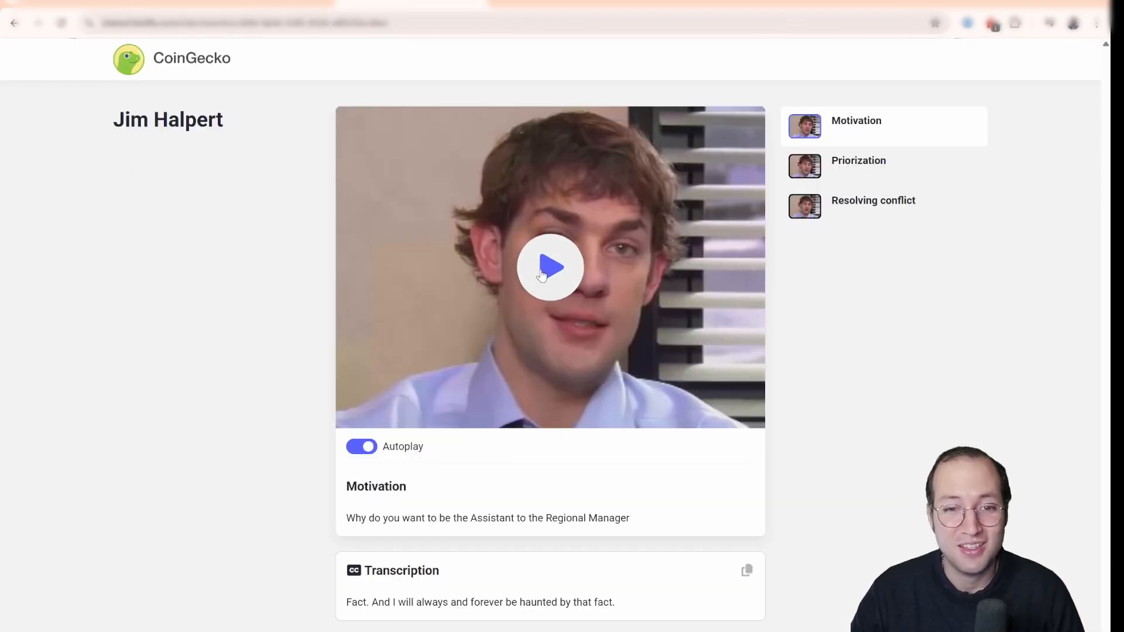
pyautogui.click(569, 281)
pyautogui.click(591, 299)
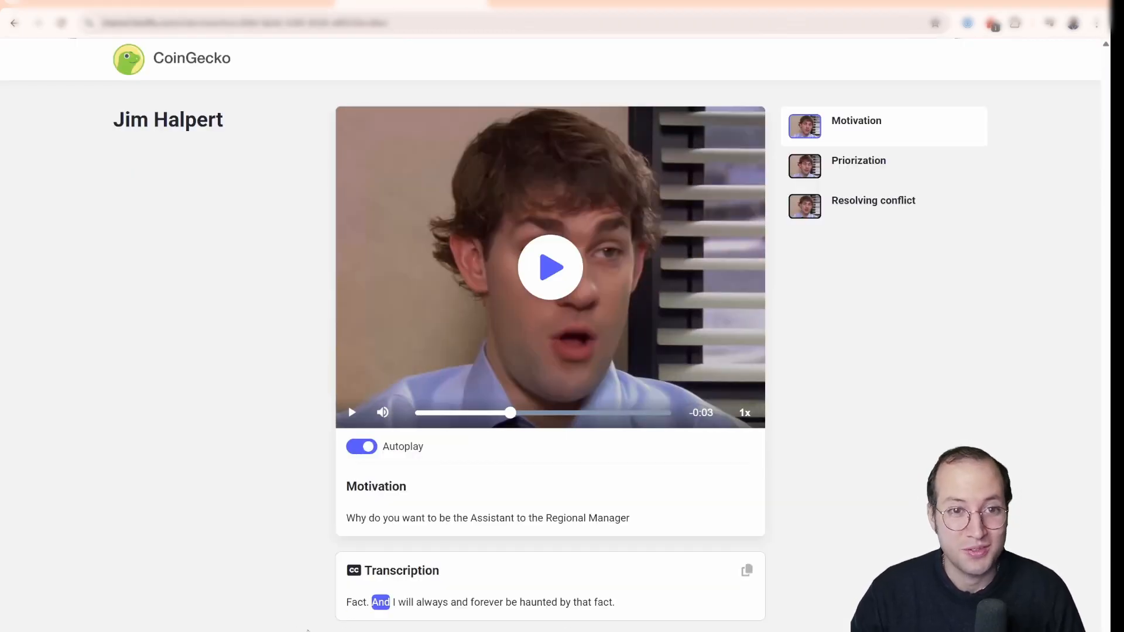